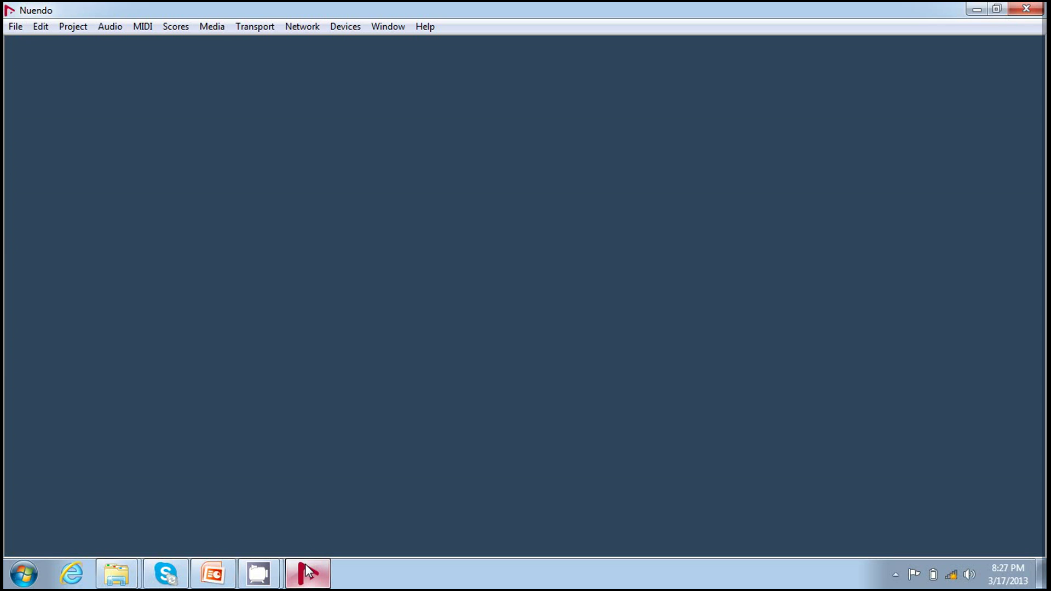
Start a new Nuendo project from the Empty template.
{"action": "right_click", "coordinate": [308, 572]}
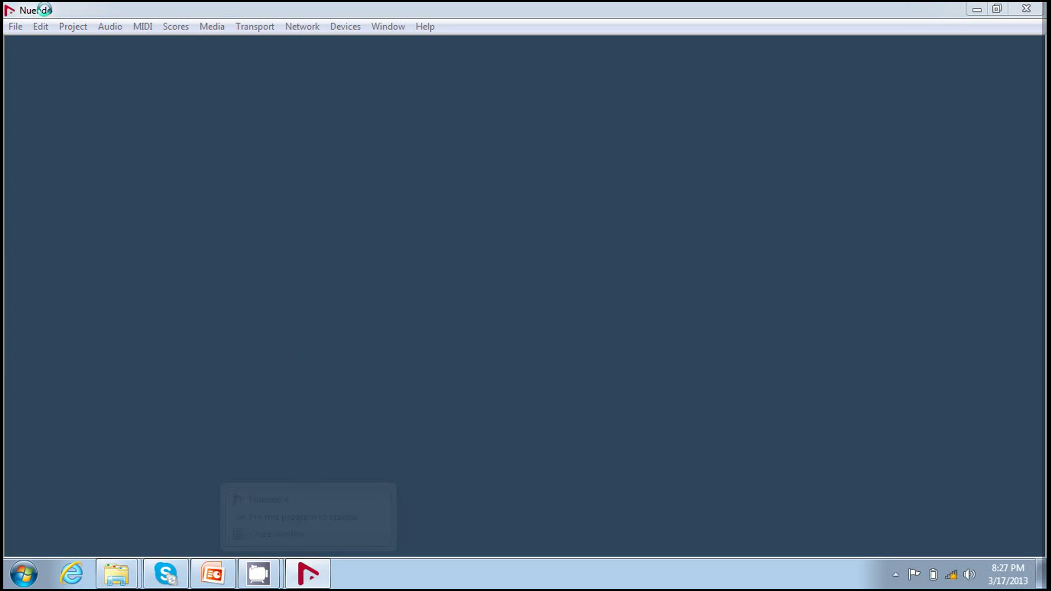
{"action": "left_click", "coordinate": [17, 28]}
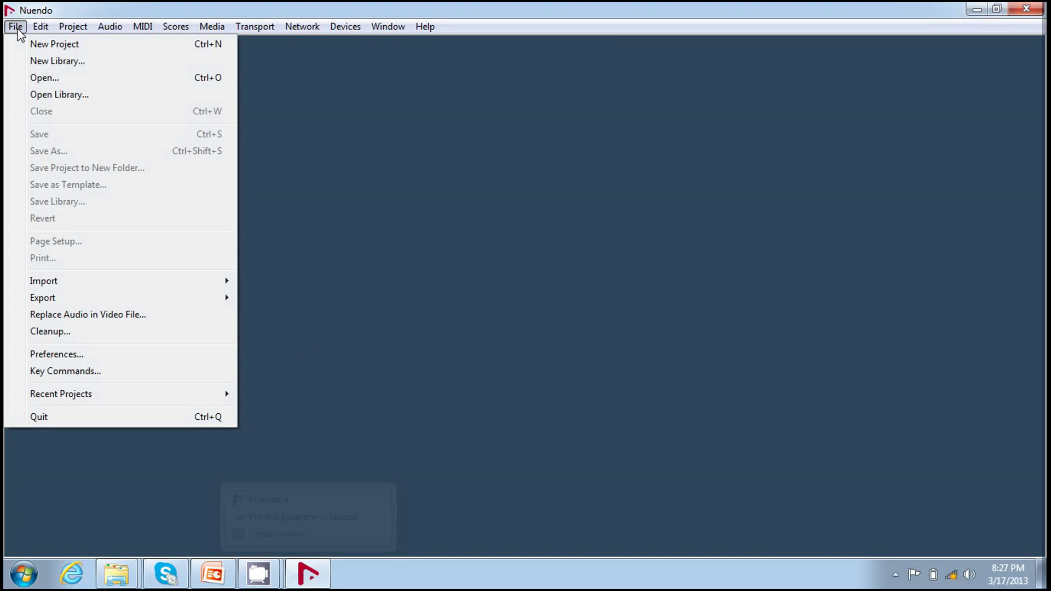
{"action": "left_click", "coordinate": [182, 44]}
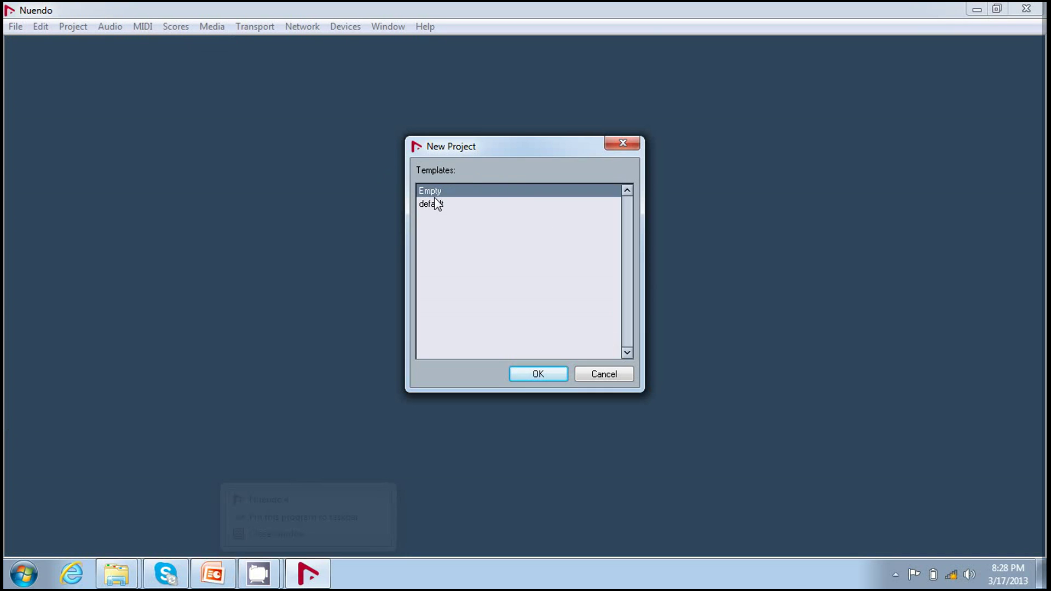
{"action": "left_click", "coordinate": [522, 375]}
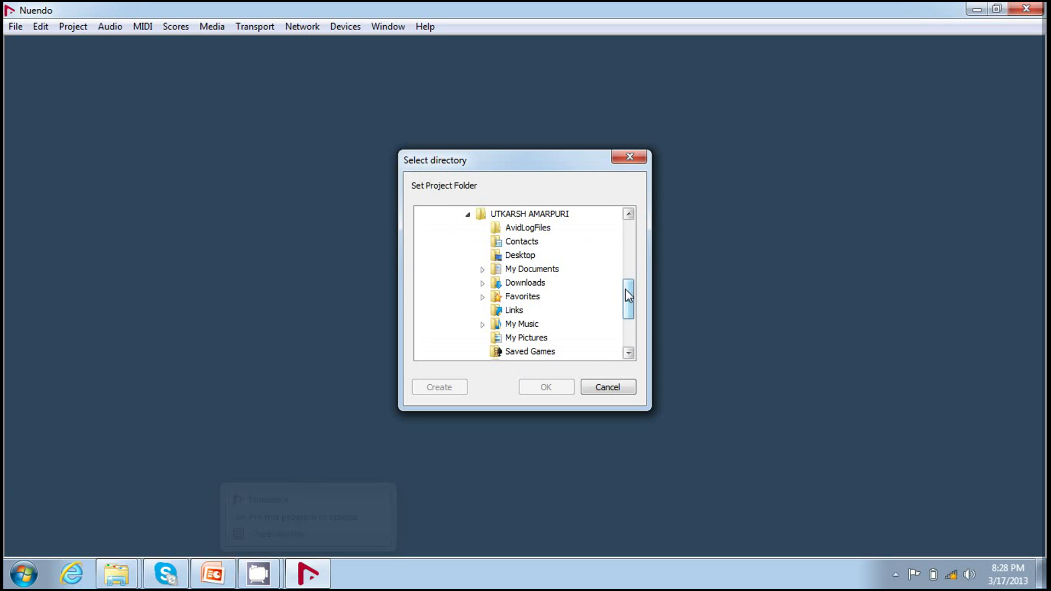
{"action": "left_click_drag", "start_coordinate": [628, 299], "coordinate": [628, 234]}
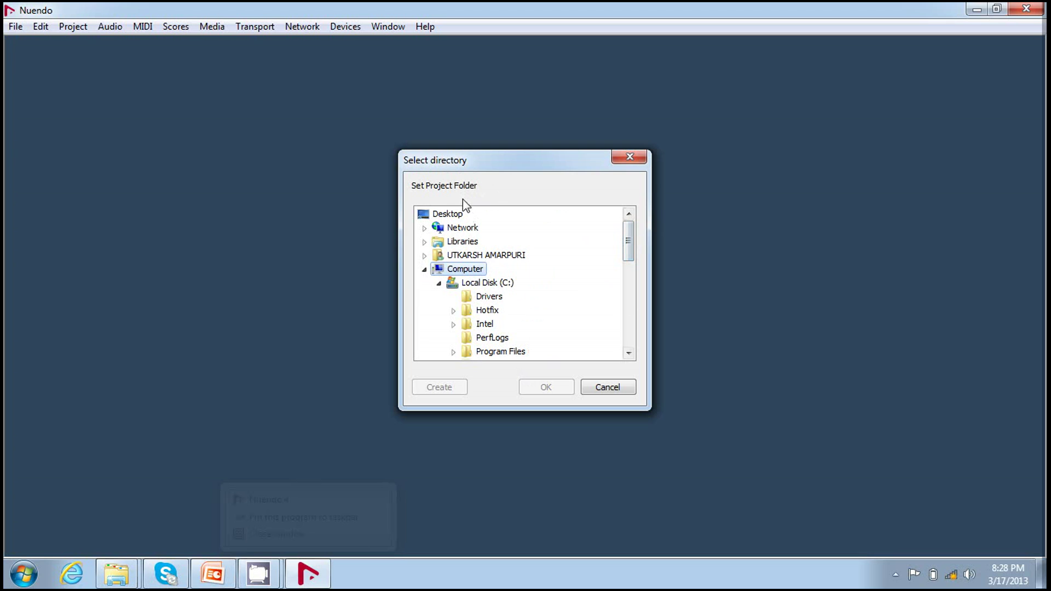
Create a 'coursera ass 2' folder on the Desktop, copy its name, and make it the project folder.
{"action": "left_click", "coordinate": [458, 214]}
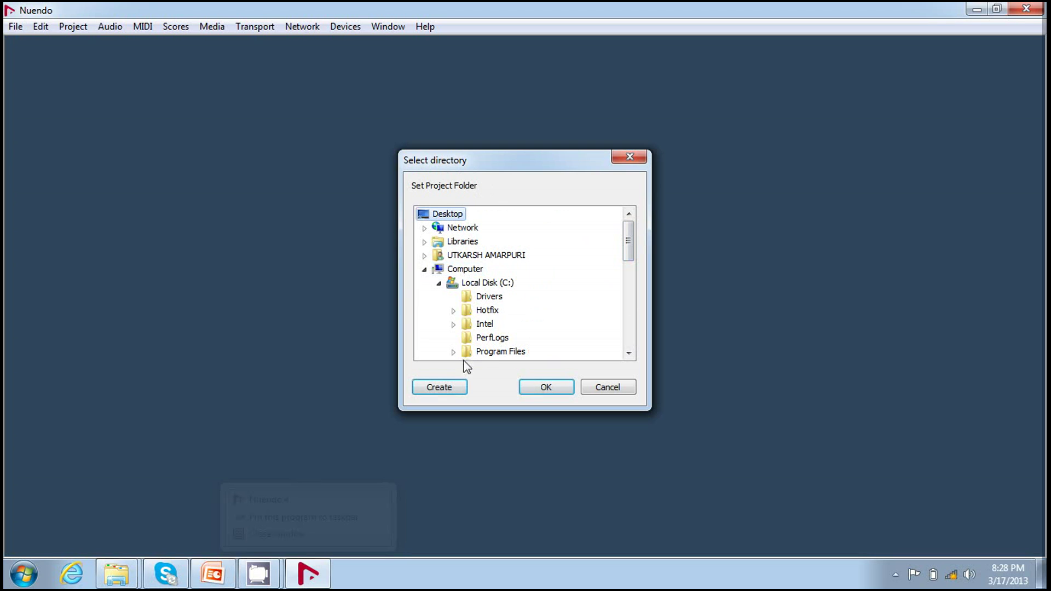
{"action": "left_click", "coordinate": [452, 386]}
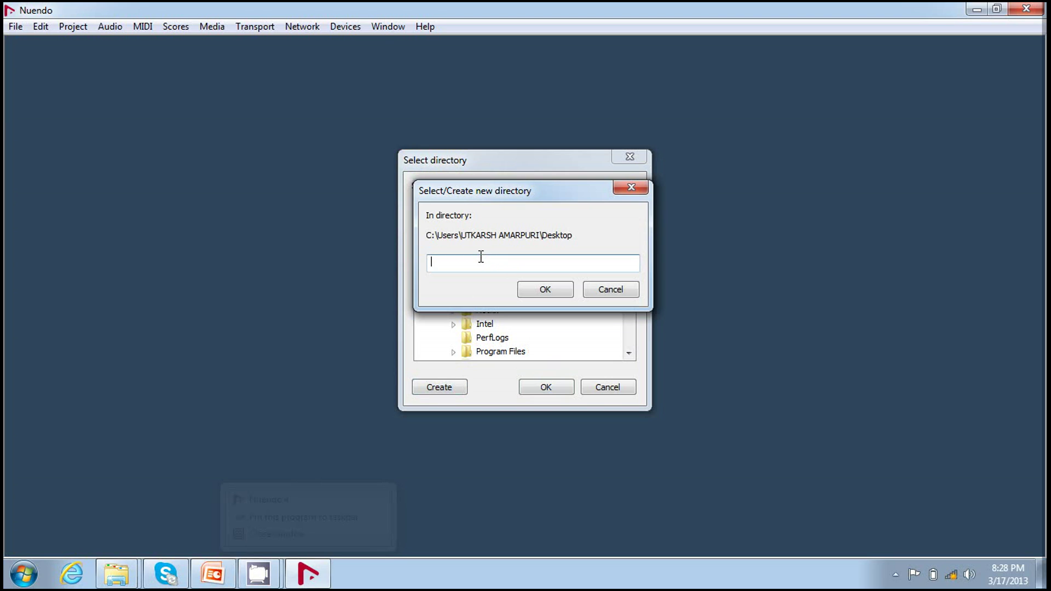
{"action": "type", "text": "coursera ass 2"}
{"action": "left_click_drag", "start_coordinate": [492, 261], "coordinate": [417, 267]}
{"action": "right_click", "coordinate": [434, 267]}
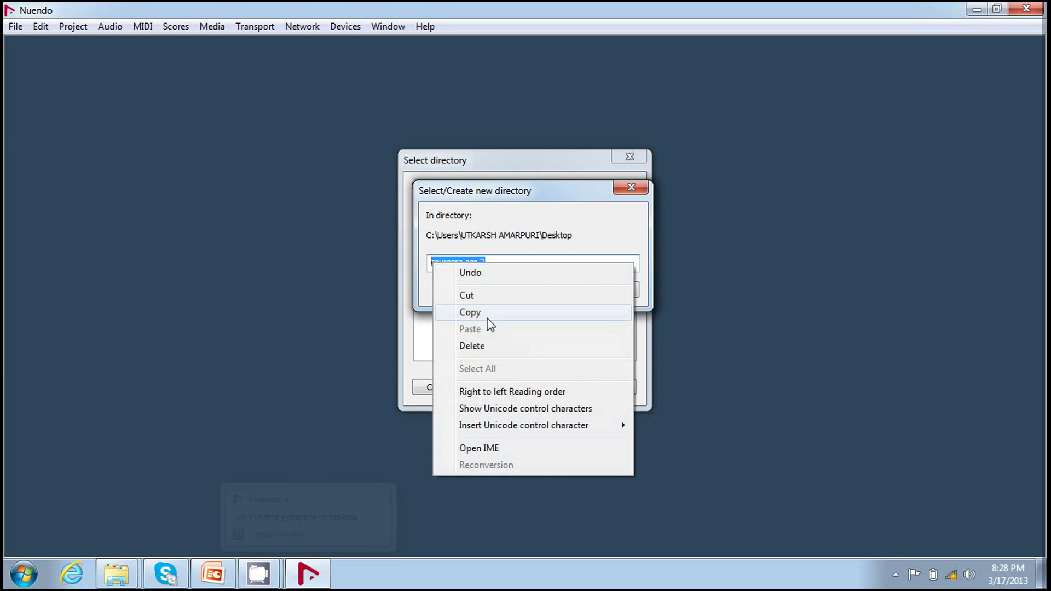
{"action": "left_click", "coordinate": [490, 323]}
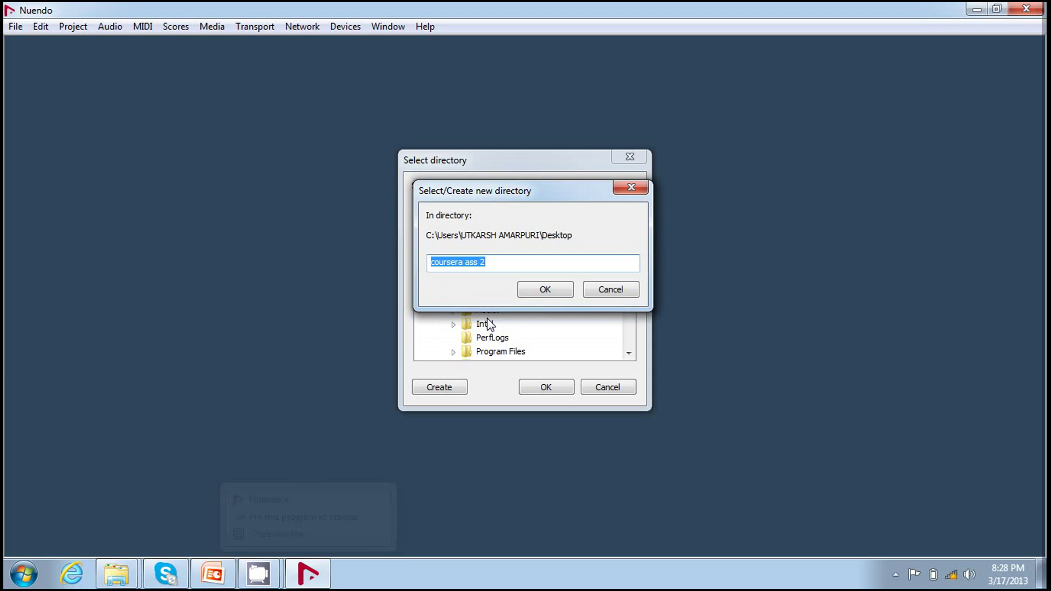
{"action": "left_click", "coordinate": [548, 289]}
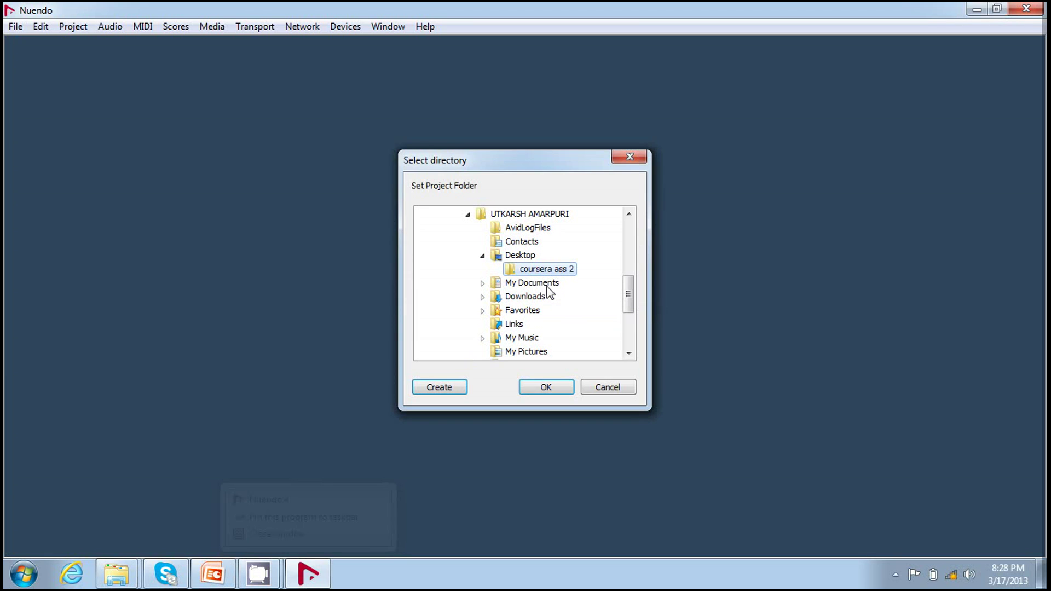
{"action": "left_click", "coordinate": [546, 388]}
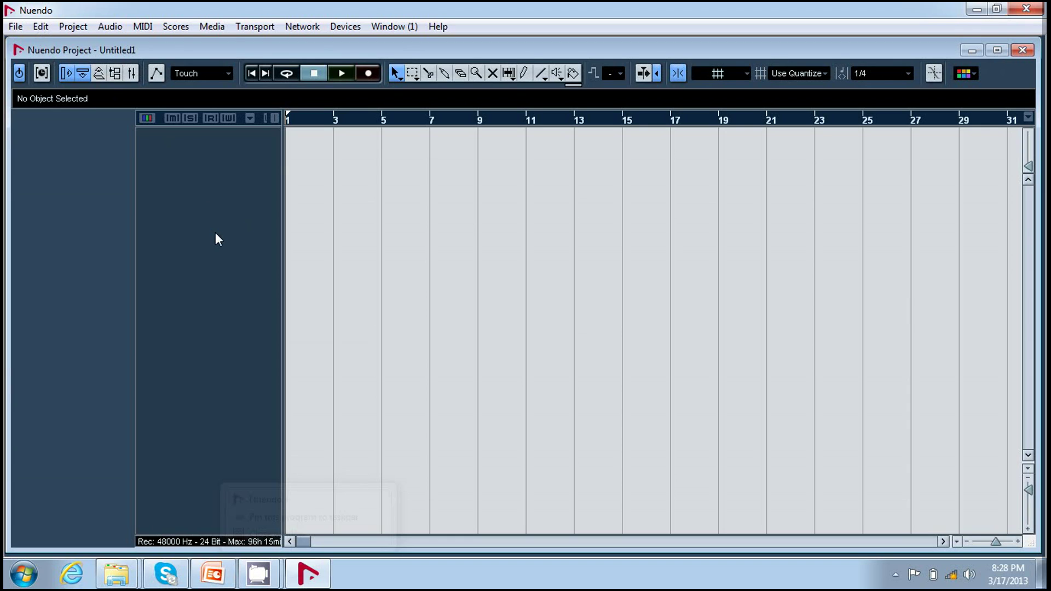
Save the project as 'coursera ass 2' in its folder, then minimise Nuendo.
{"action": "left_click", "coordinate": [17, 28]}
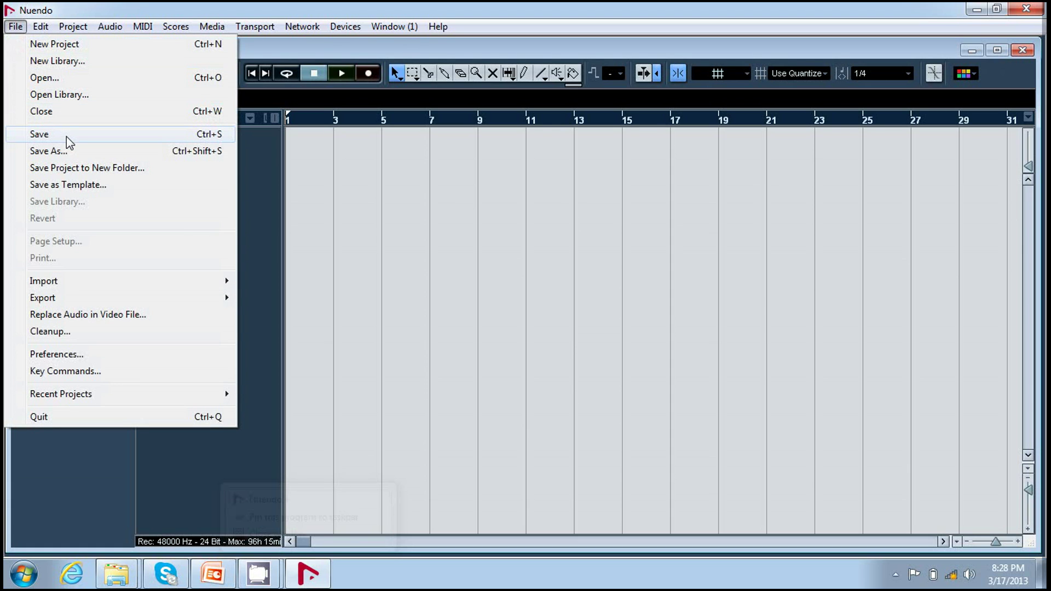
{"action": "left_click", "coordinate": [170, 136]}
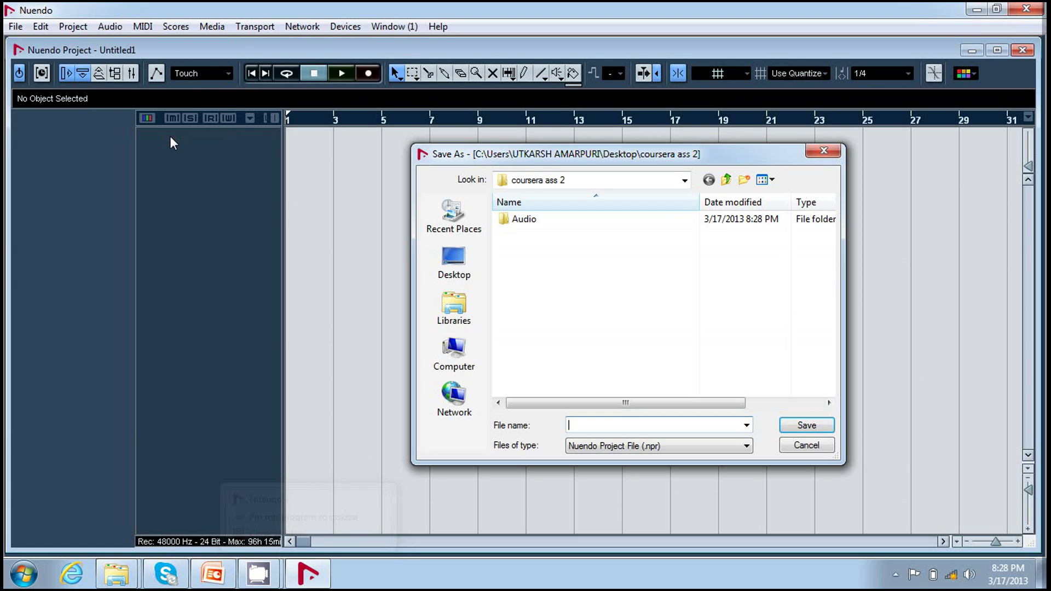
{"action": "right_click", "coordinate": [607, 426]}
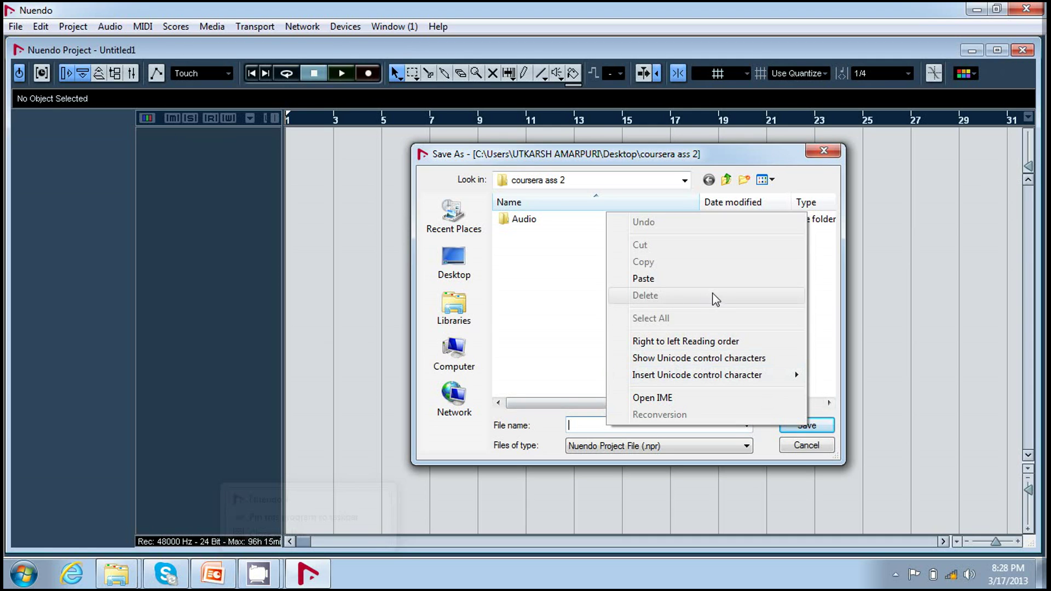
{"action": "left_click", "coordinate": [729, 281]}
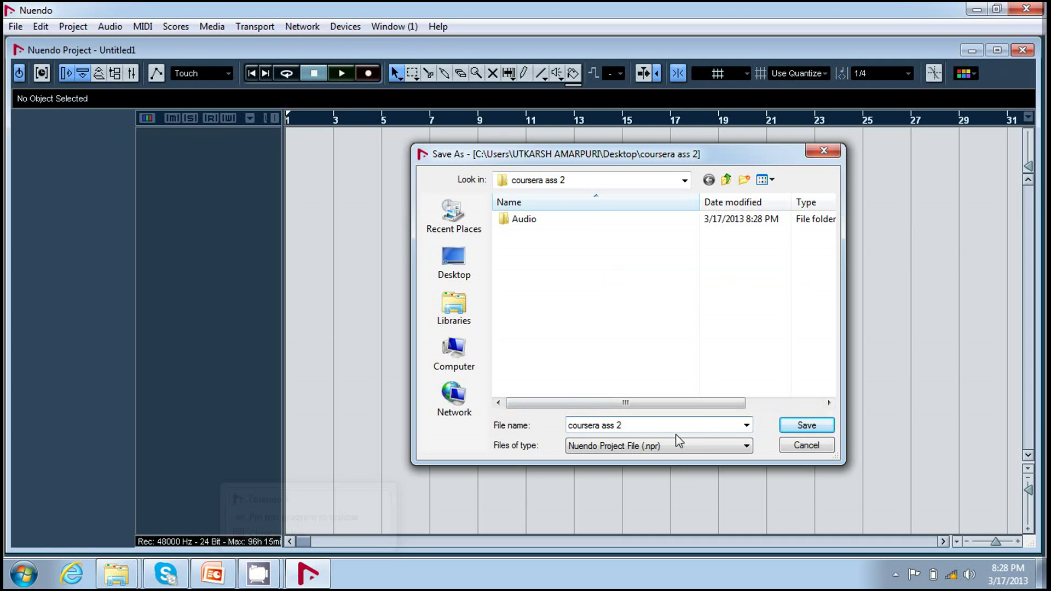
{"action": "left_click", "coordinate": [803, 429]}
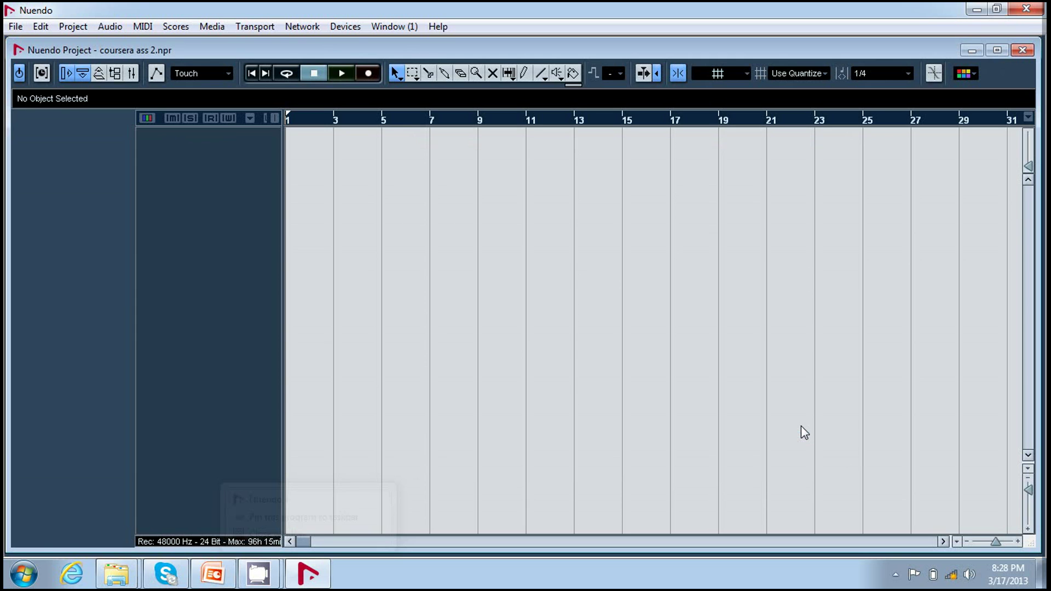
{"action": "left_click", "coordinate": [984, 9]}
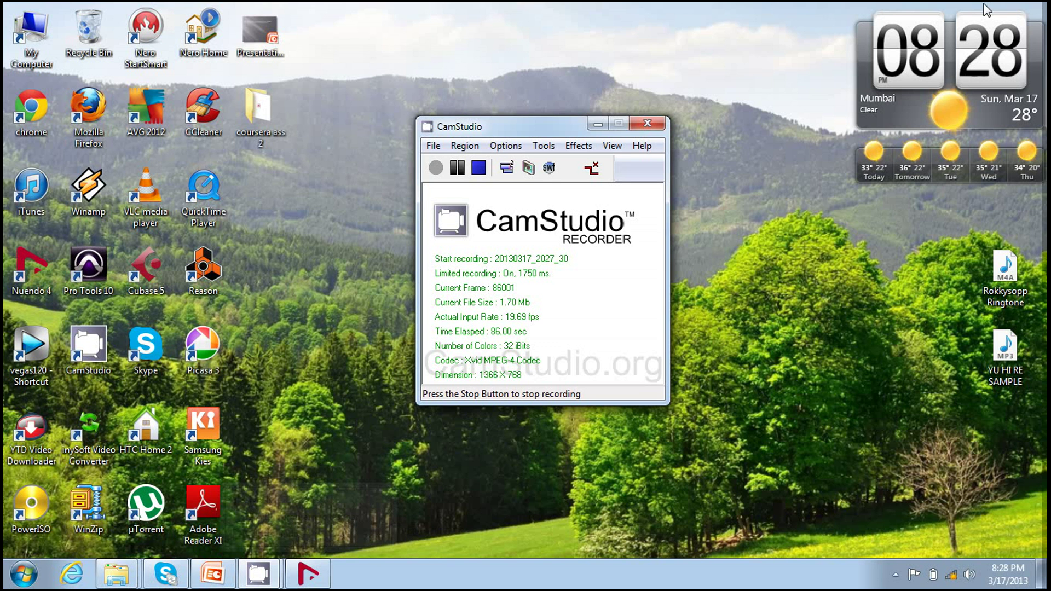
Check that the 'coursera ass 2' folder holds Audio and the project file, then return to Nuendo.
{"action": "double_click", "coordinate": [270, 109]}
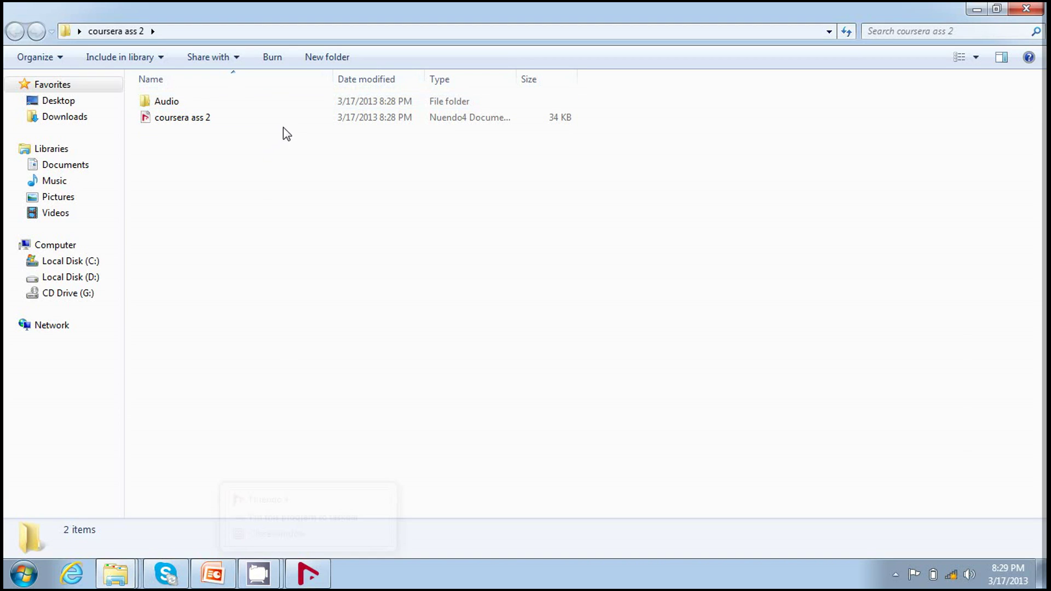
{"action": "mouse_move", "coordinate": [308, 573]}
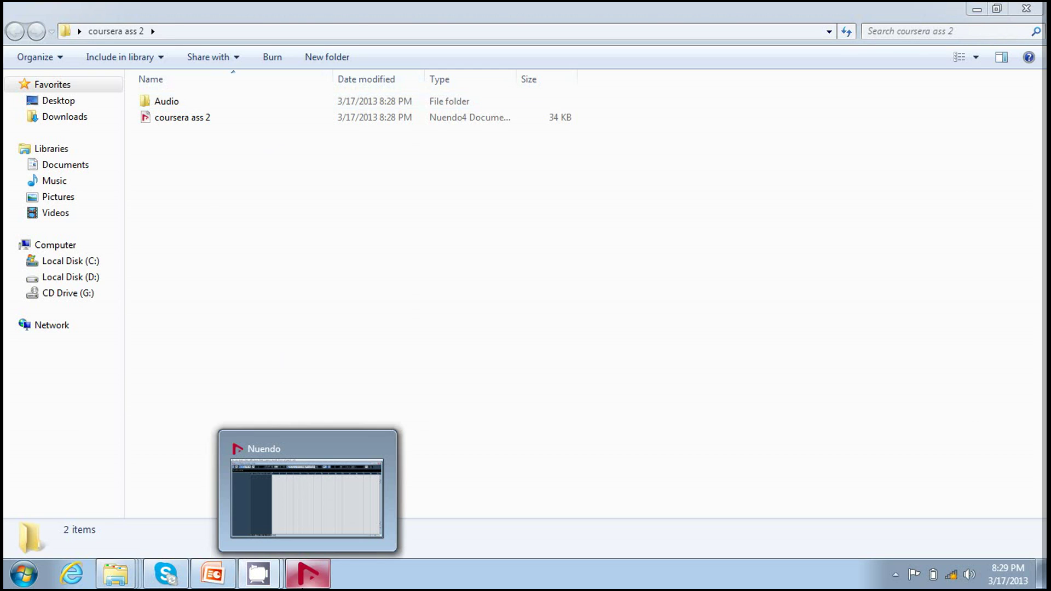
{"action": "left_click", "coordinate": [307, 525]}
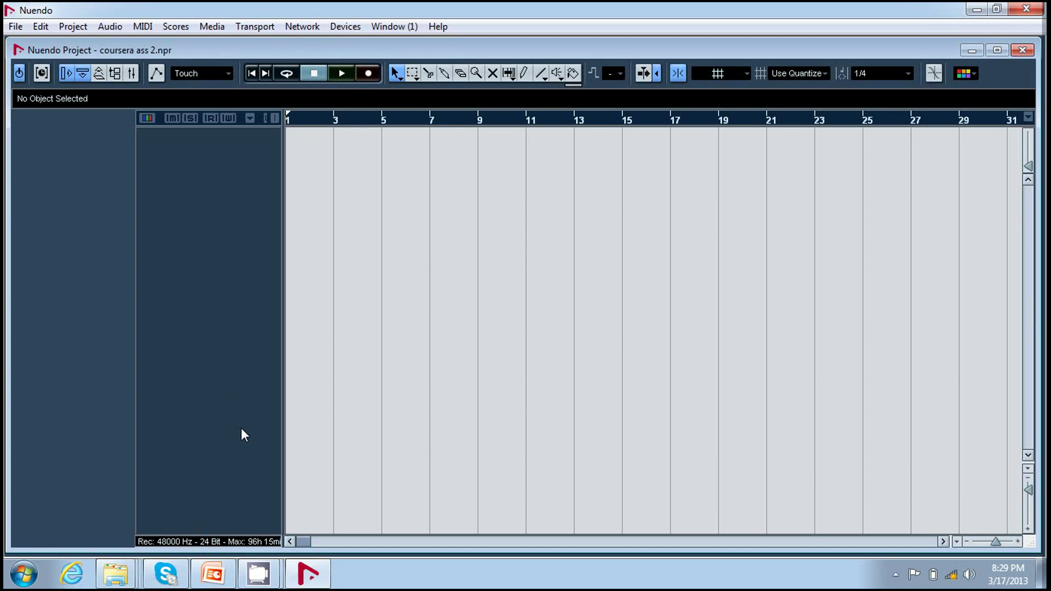
{"action": "key", "text": "shift+s"}
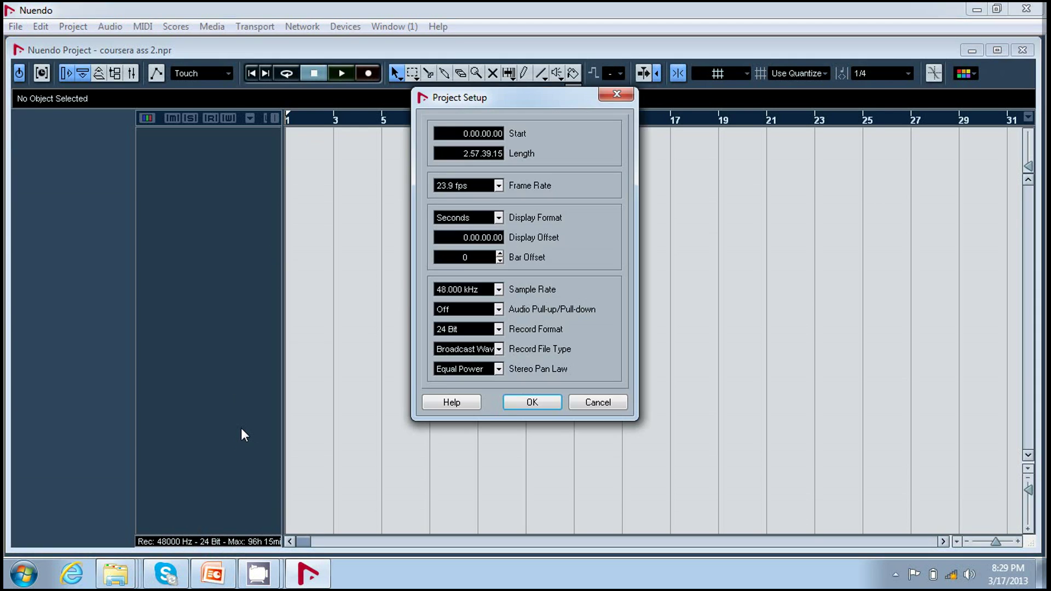
{"action": "left_click", "coordinate": [497, 327]}
{"action": "left_click", "coordinate": [497, 325]}
{"action": "left_click", "coordinate": [499, 289]}
{"action": "left_click", "coordinate": [500, 289]}
{"action": "left_click", "coordinate": [547, 395]}
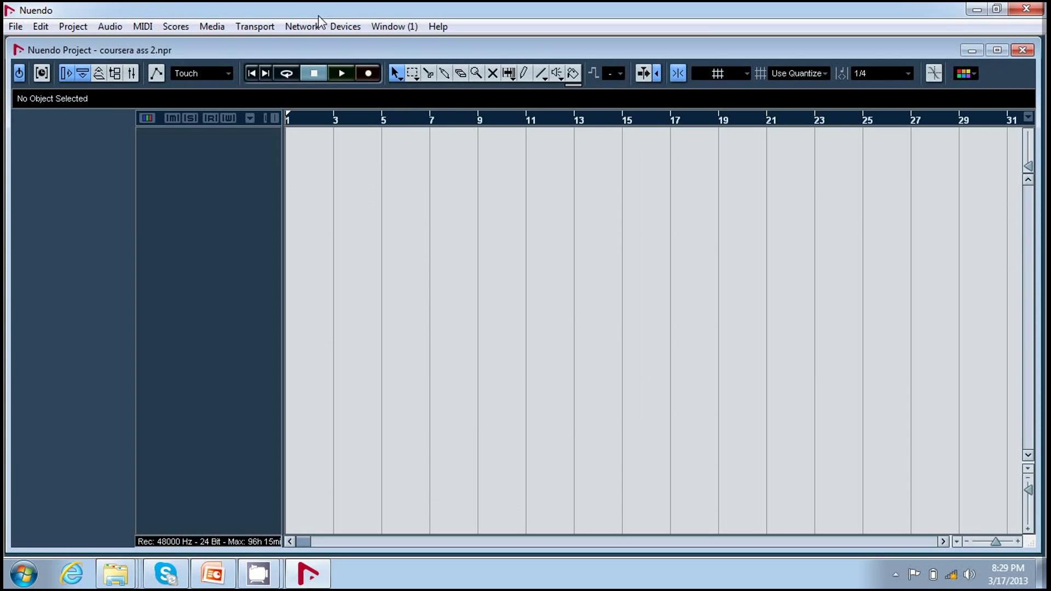
{"action": "left_click", "coordinate": [338, 28]}
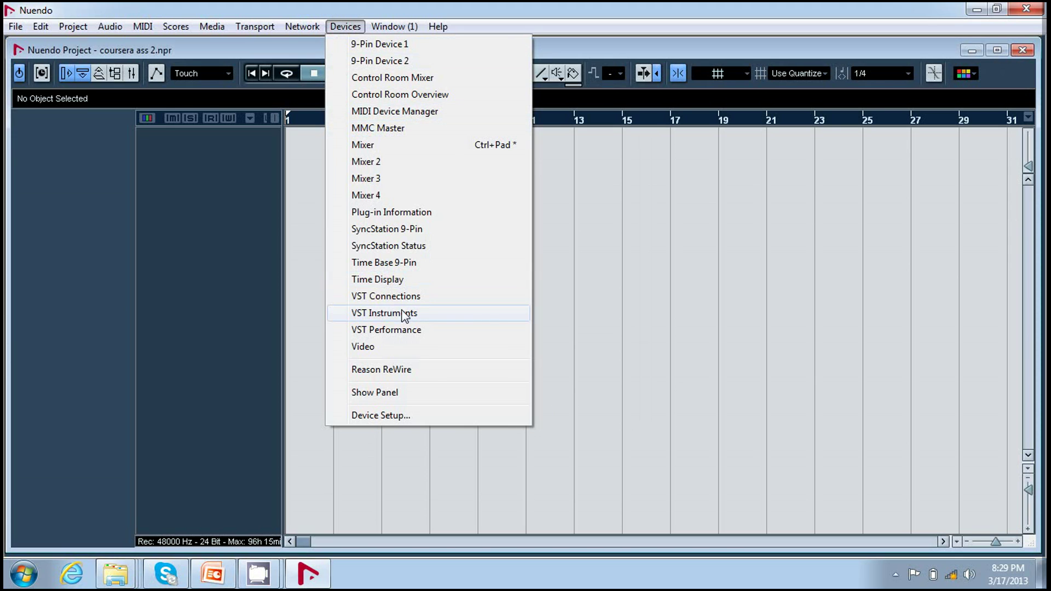
{"action": "left_click", "coordinate": [417, 296]}
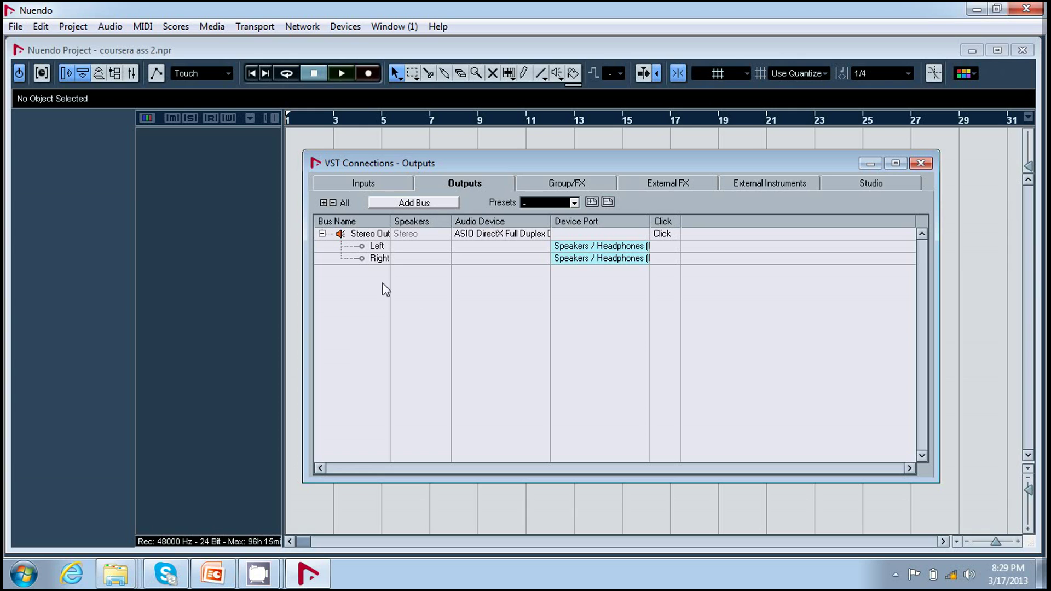
{"action": "left_click", "coordinate": [385, 183]}
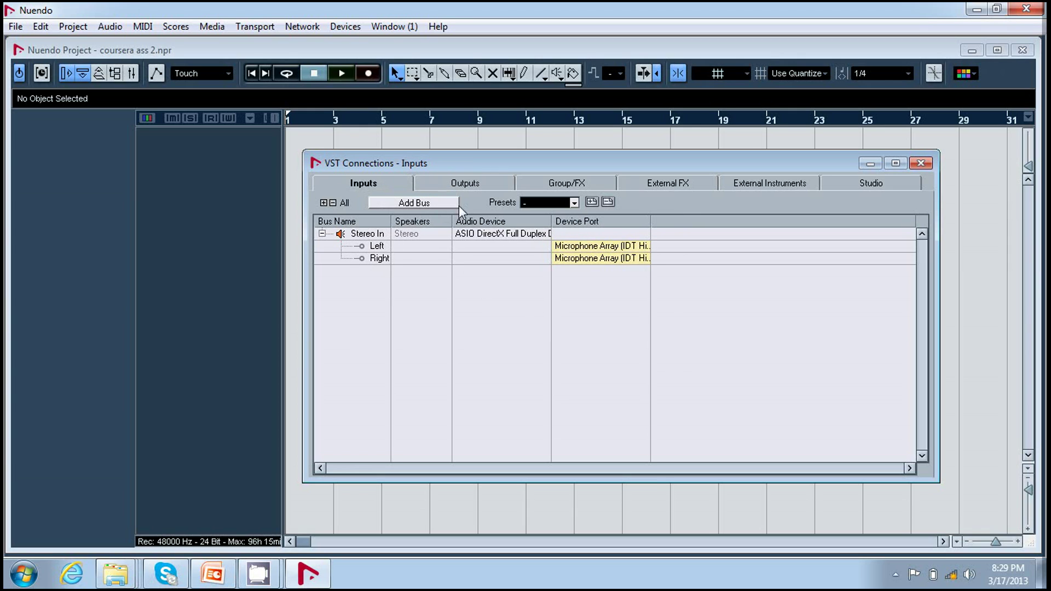
{"action": "left_click", "coordinate": [472, 184]}
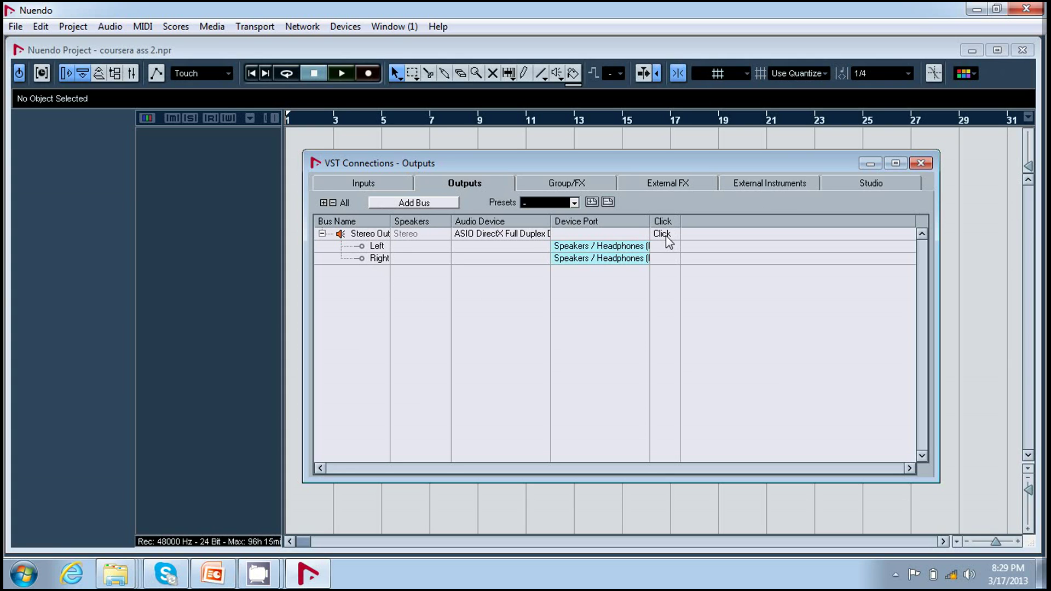
{"action": "left_click", "coordinate": [922, 162]}
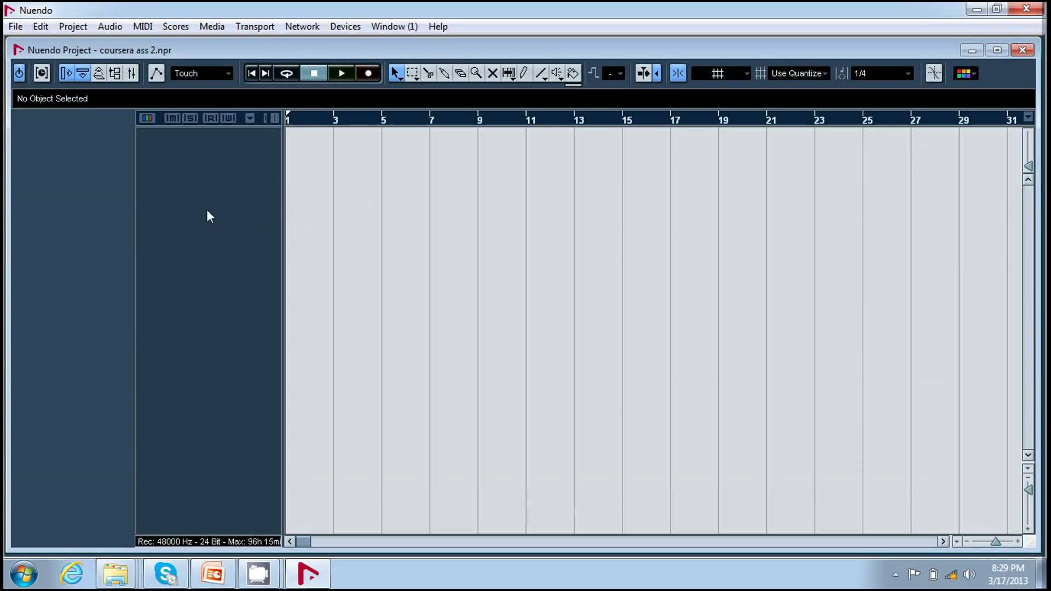
Add one mono audio track, make it taller, and rename Audio 01 to 'guitar'.
{"action": "right_click", "coordinate": [201, 173]}
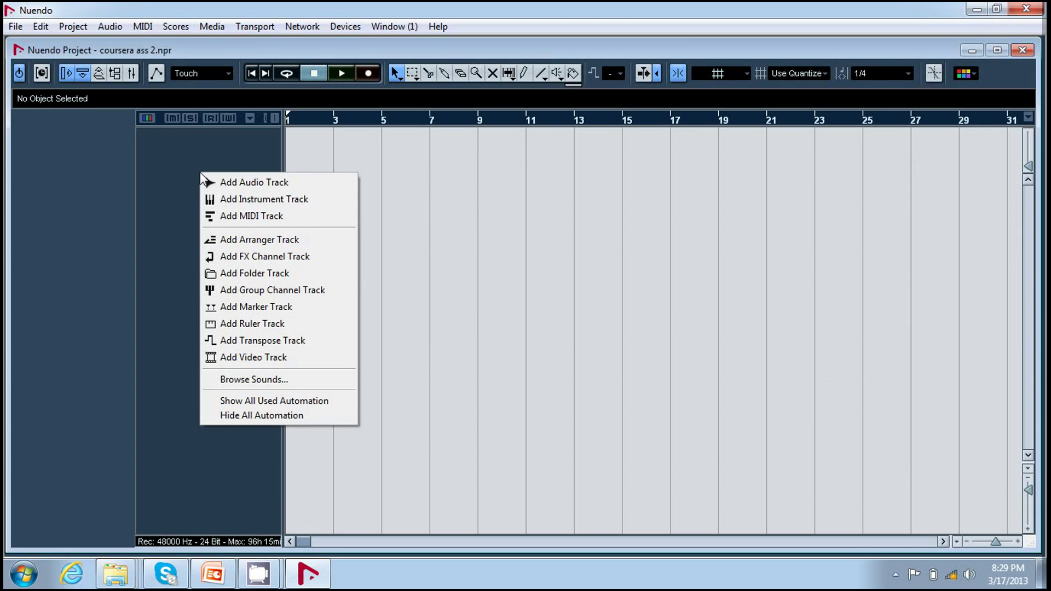
{"action": "left_click", "coordinate": [228, 184]}
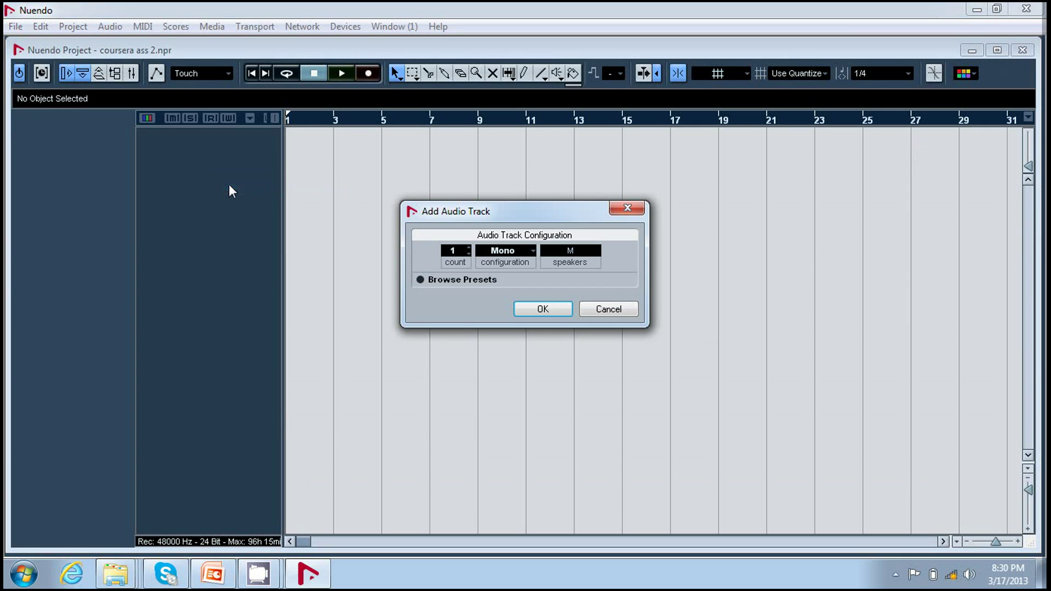
{"action": "left_click", "coordinate": [535, 310]}
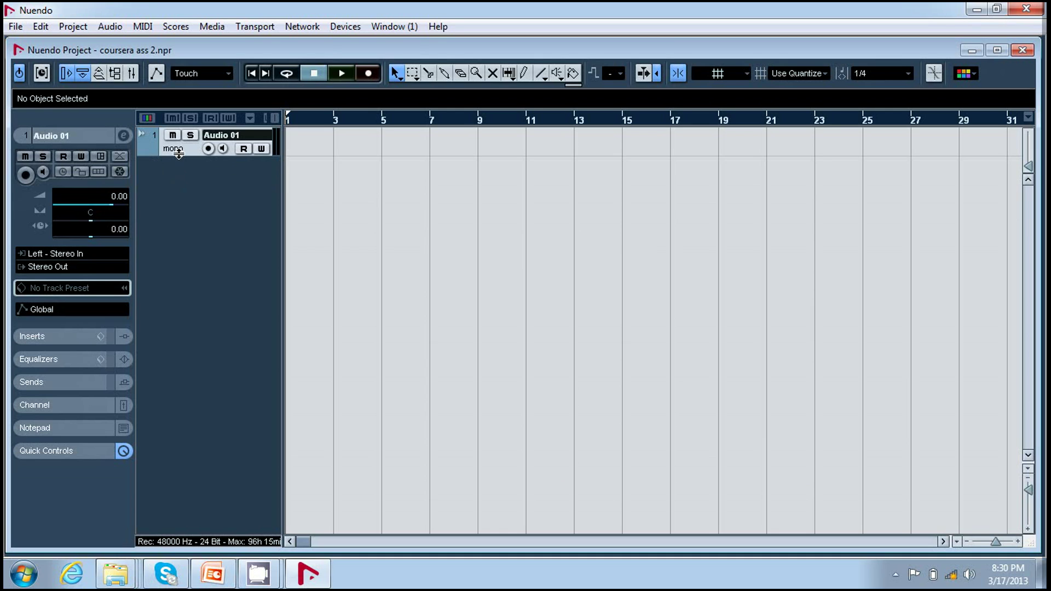
{"action": "left_click_drag", "start_coordinate": [176, 156], "coordinate": [177, 198]}
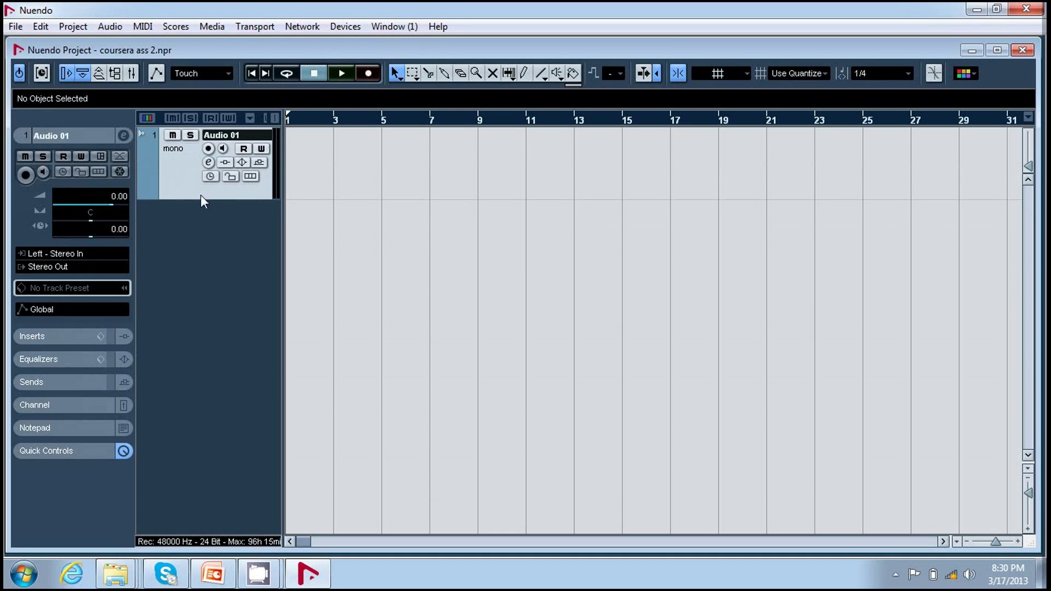
{"action": "double_click", "coordinate": [248, 138]}
{"action": "type", "text": "guitar"}
{"action": "key", "text": "Return"}
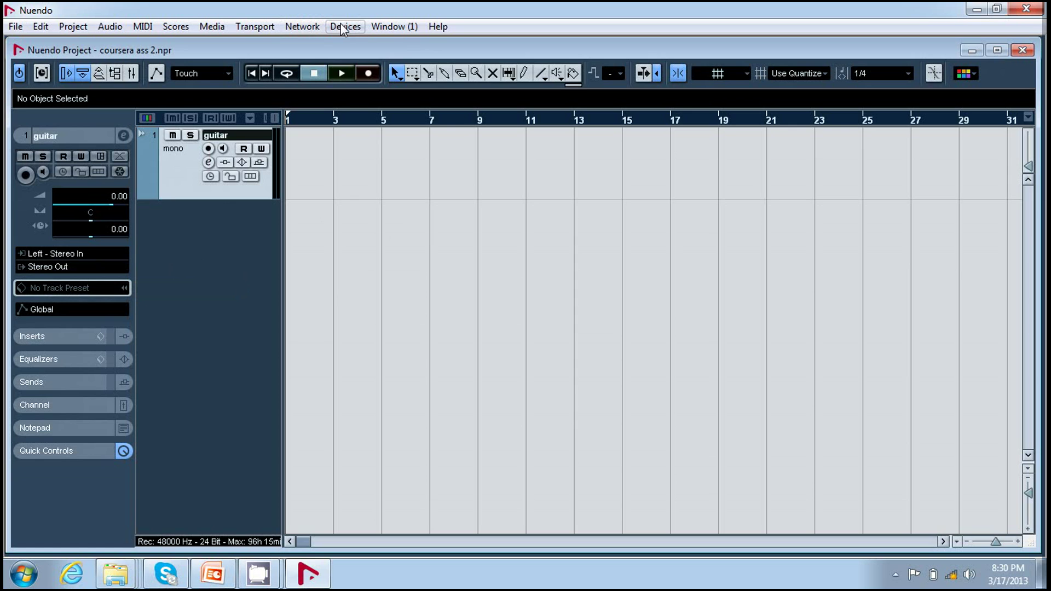
In the Transport Panel, switch tempo to Fixed at 90 BPM and disable Precount.
{"action": "left_click", "coordinate": [269, 28]}
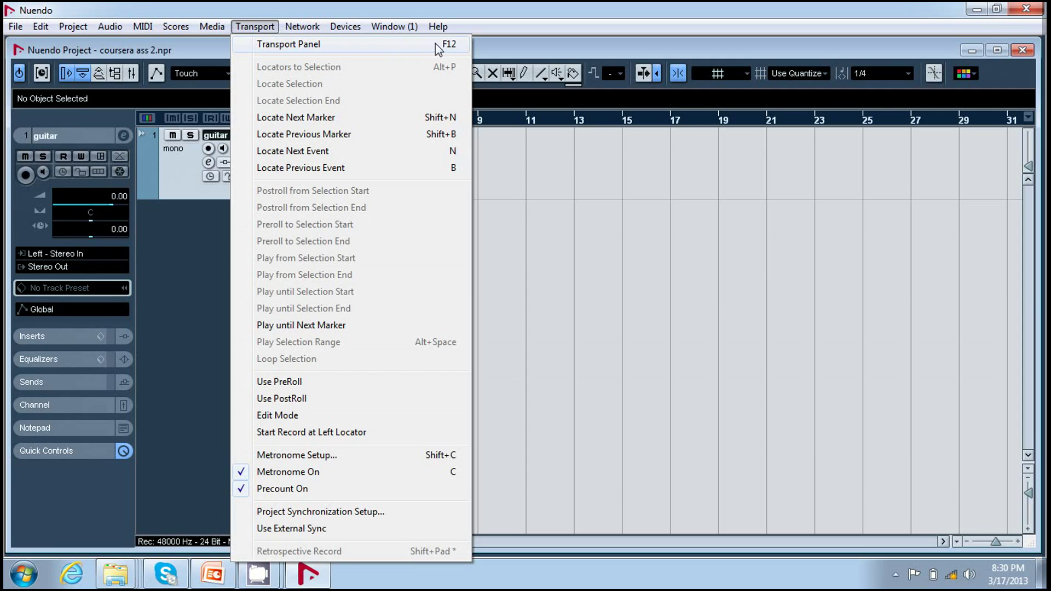
{"action": "left_click", "coordinate": [361, 44]}
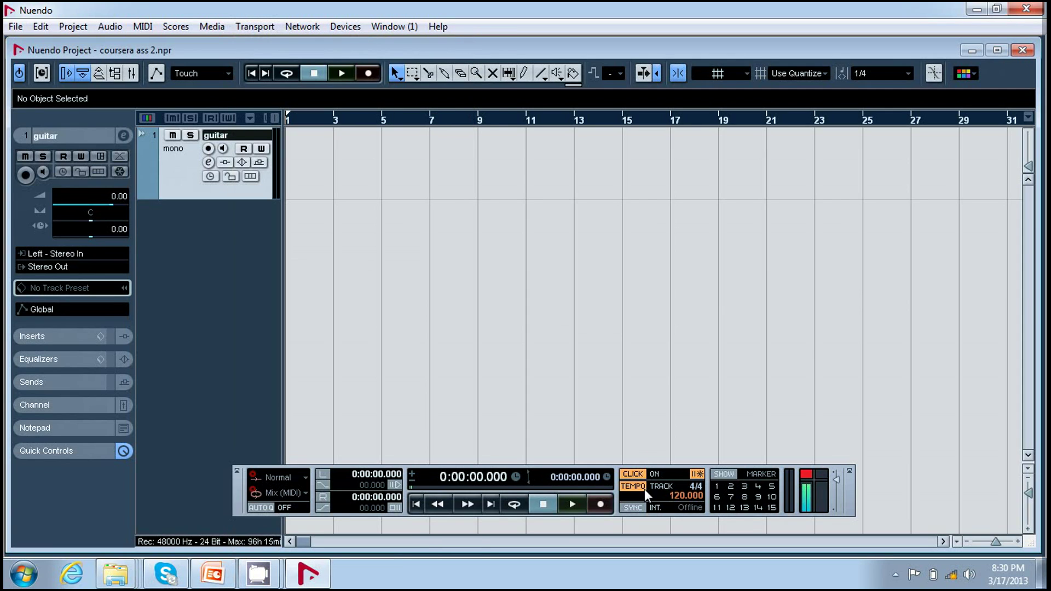
{"action": "left_click", "coordinate": [667, 493]}
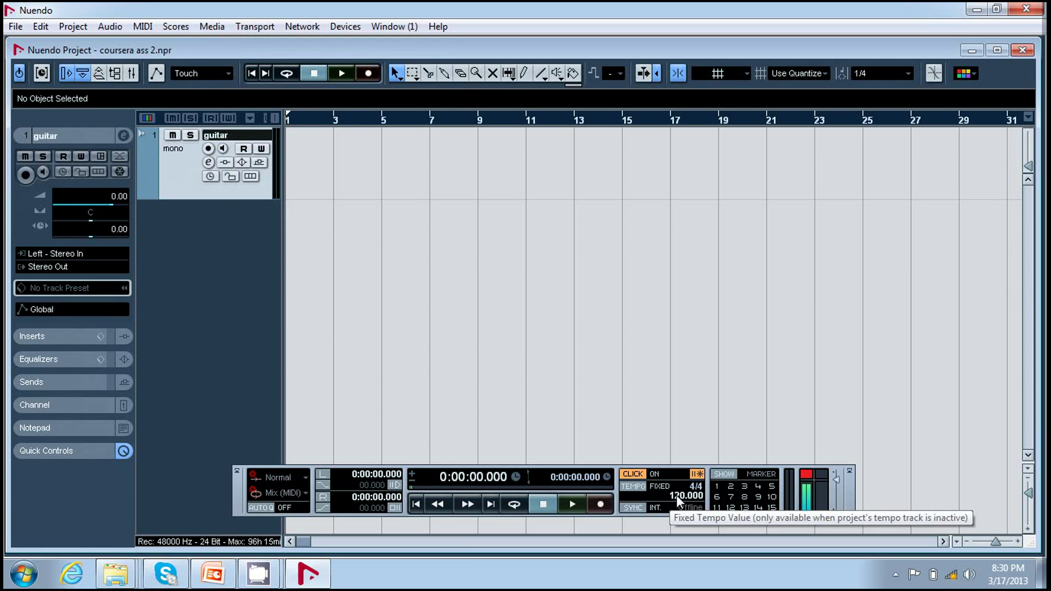
{"action": "double_click", "coordinate": [676, 495]}
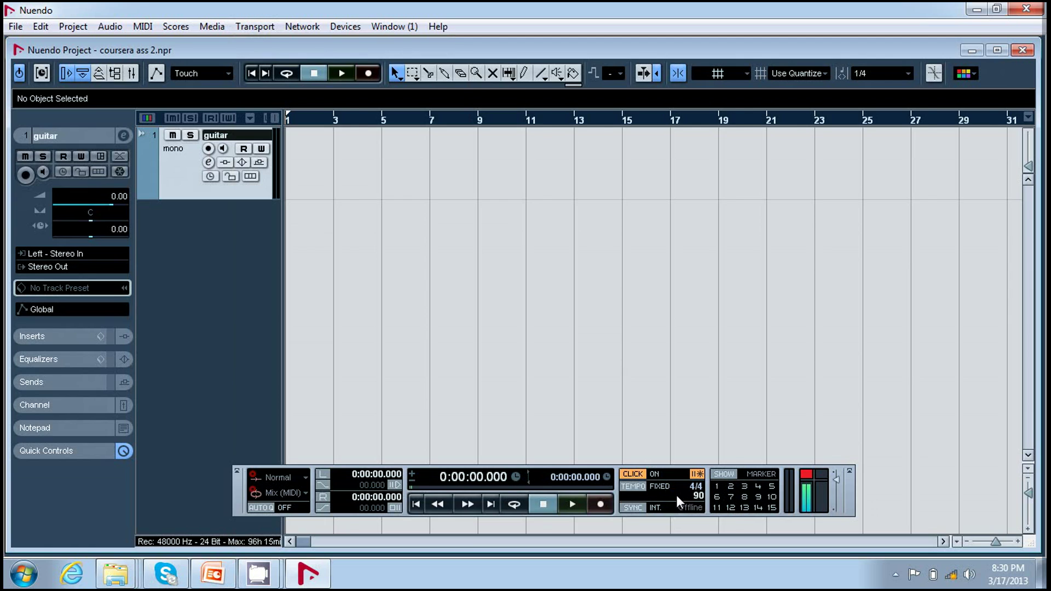
{"action": "key", "text": "Return"}
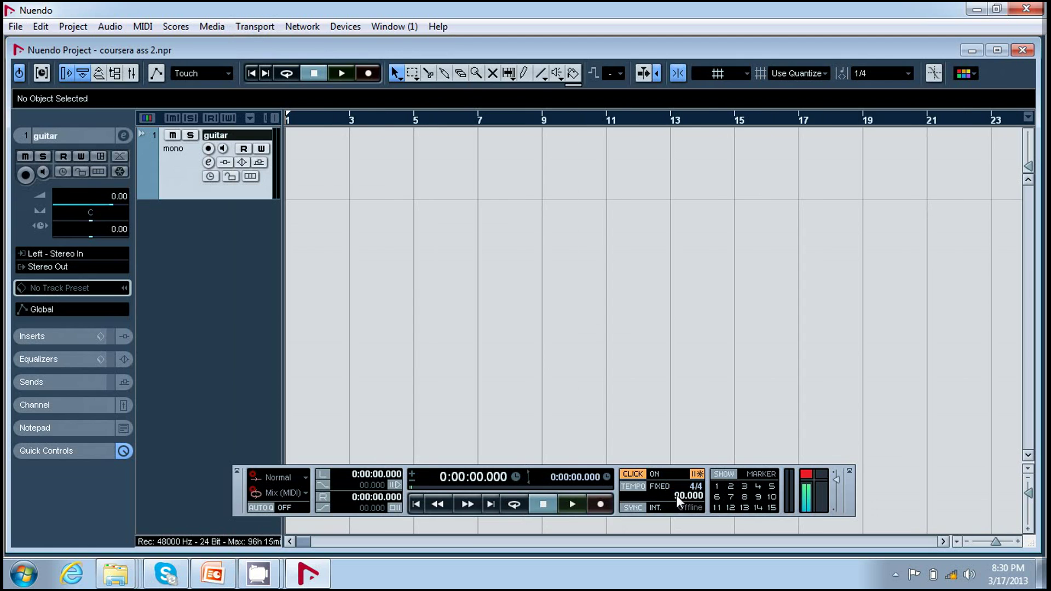
{"action": "left_click", "coordinate": [698, 476]}
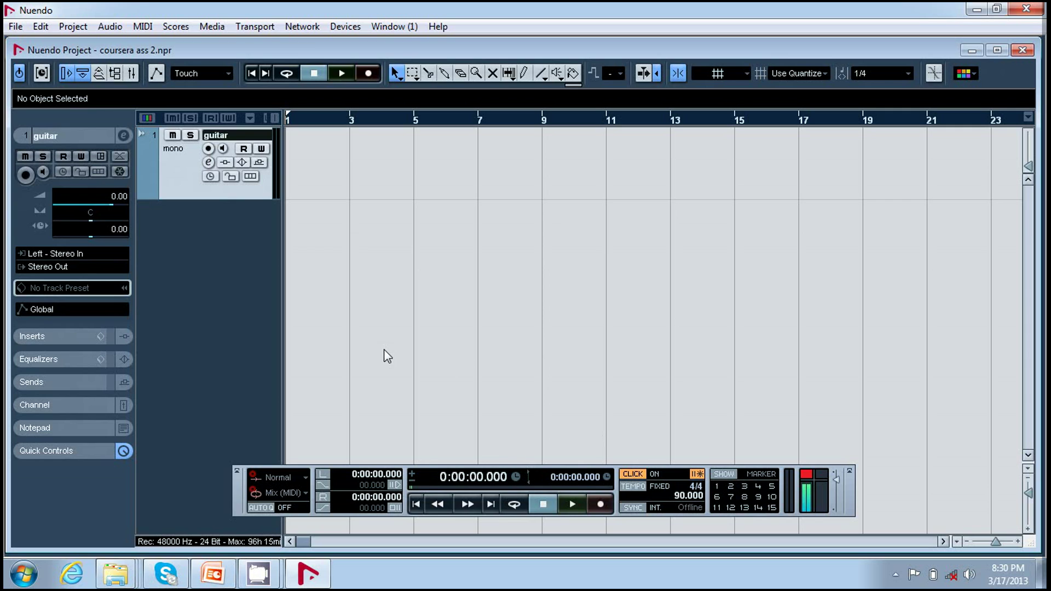
Record the first guitar take, guitar_01, from bar 1 to about bar 8.
{"action": "key", "text": "F2"}
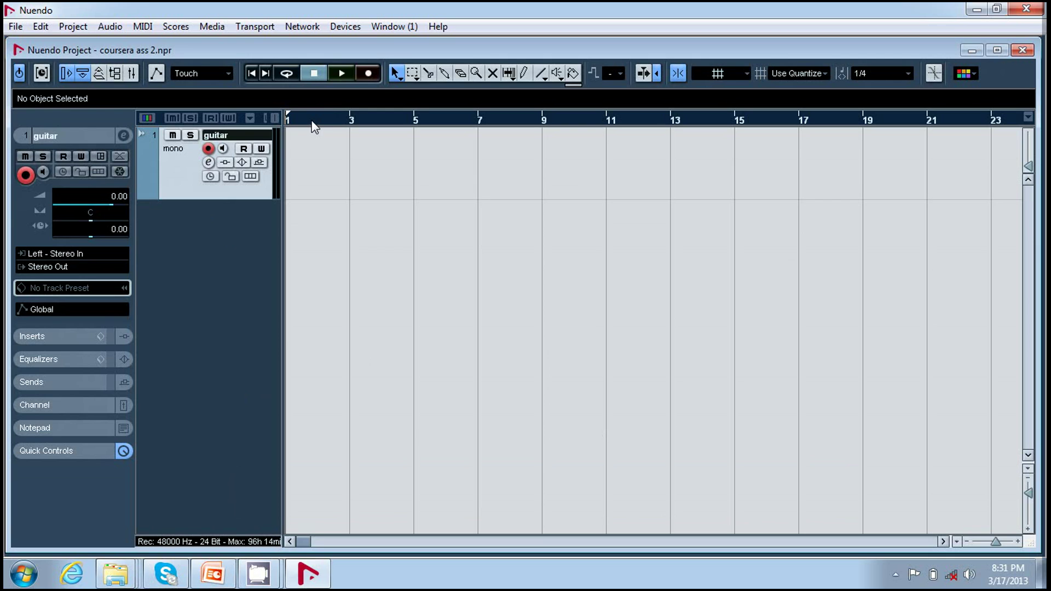
{"action": "left_click", "coordinate": [368, 73]}
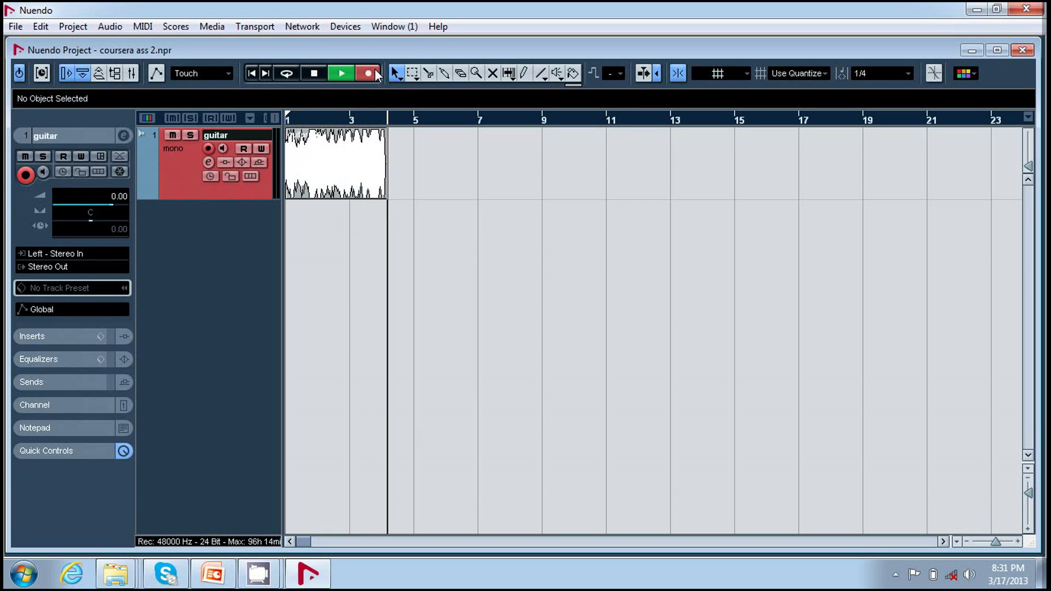
{"action": "key", "text": "h"}
{"action": "key", "text": "h"}
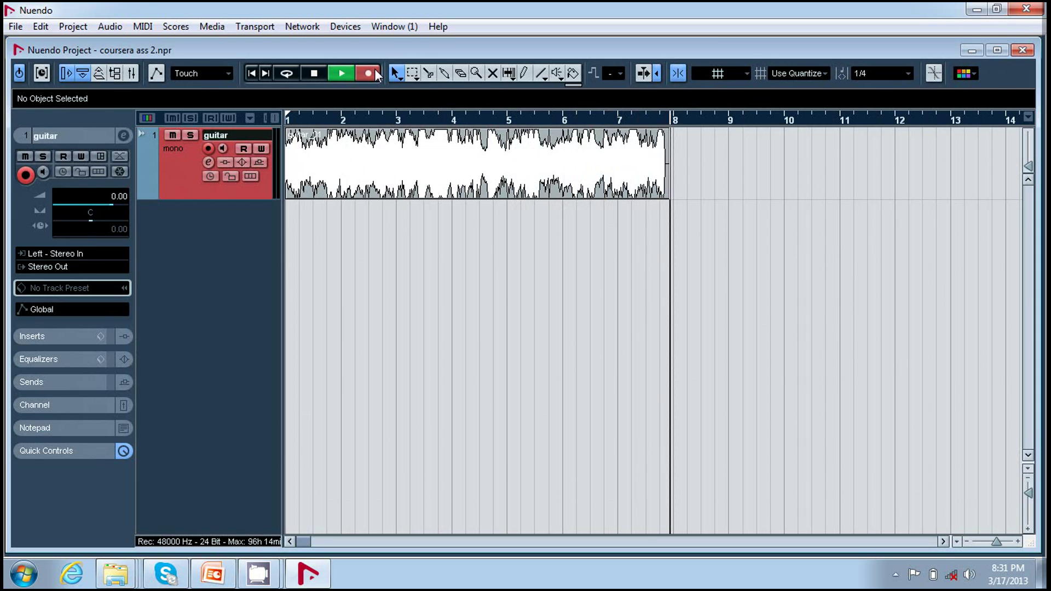
{"action": "left_click", "coordinate": [376, 74]}
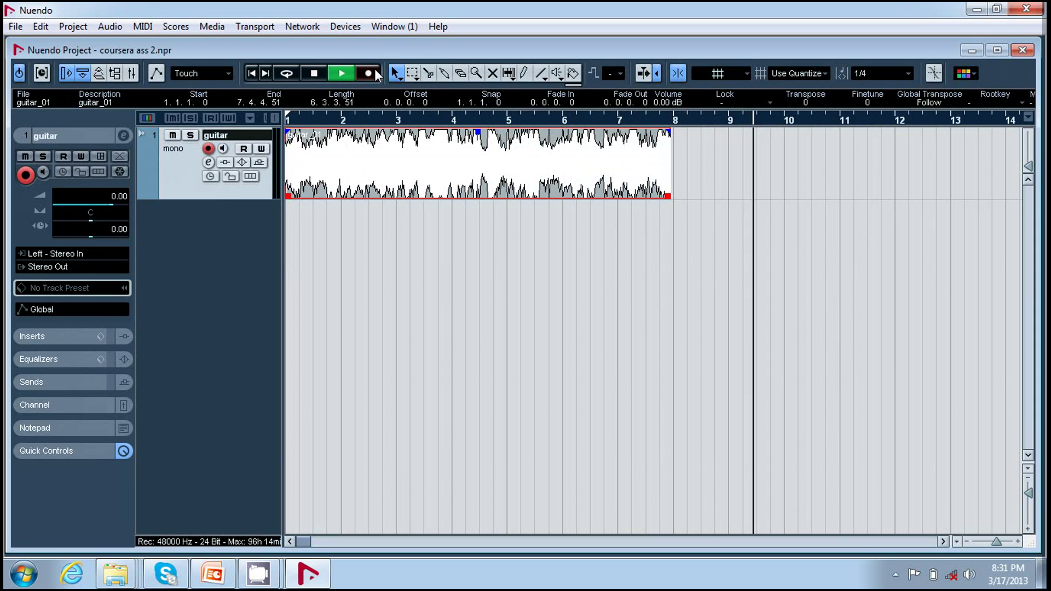
Record the second guitar take, guitar_02, from bar 9 to about bar 14.
{"action": "key", "text": "space"}
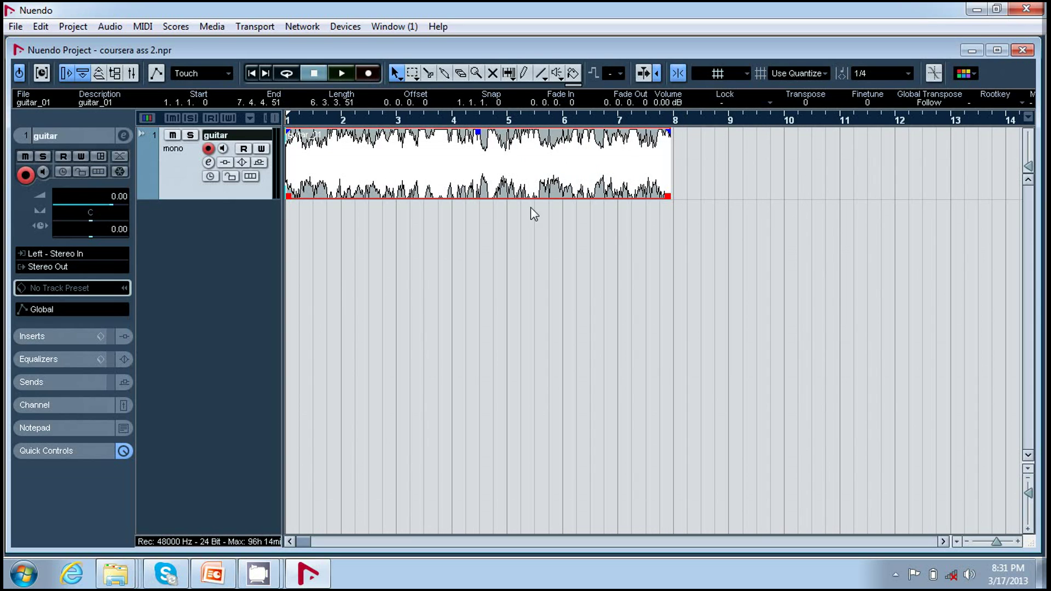
{"action": "left_click", "coordinate": [731, 119]}
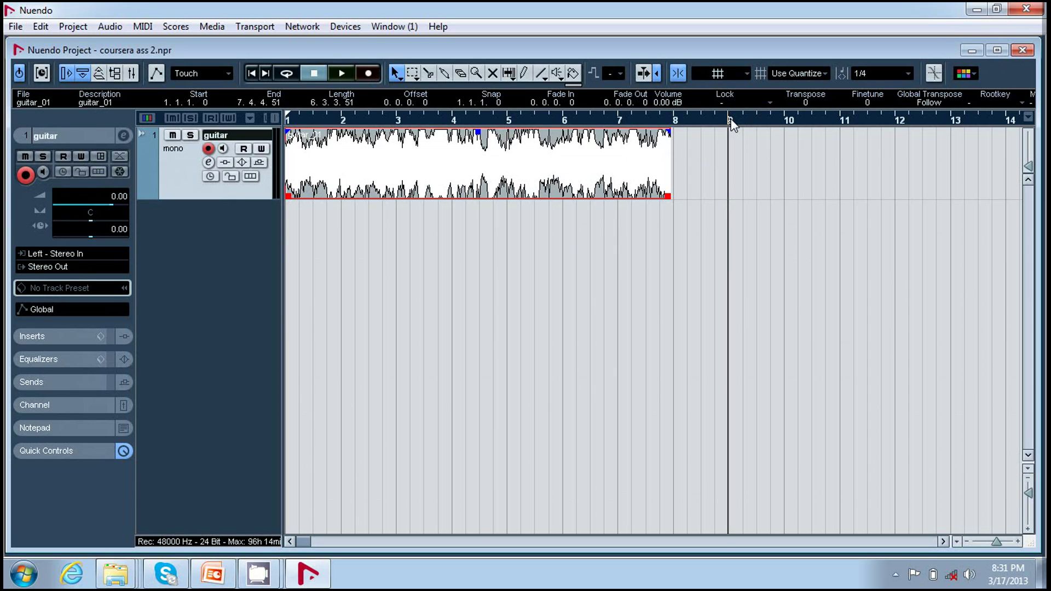
{"action": "key", "text": "KP_Multiply"}
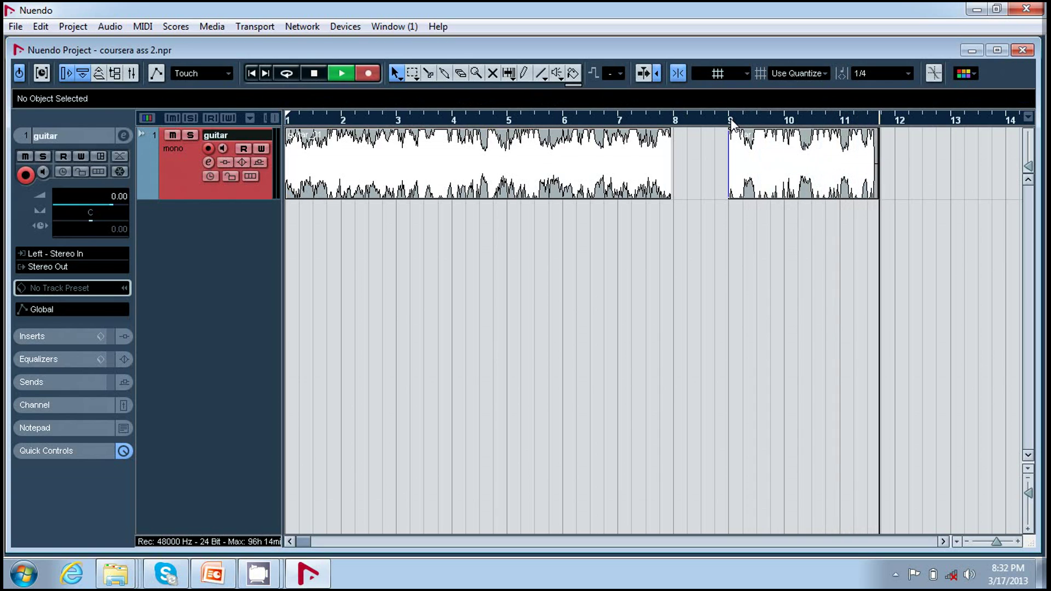
{"action": "key", "text": "g"}
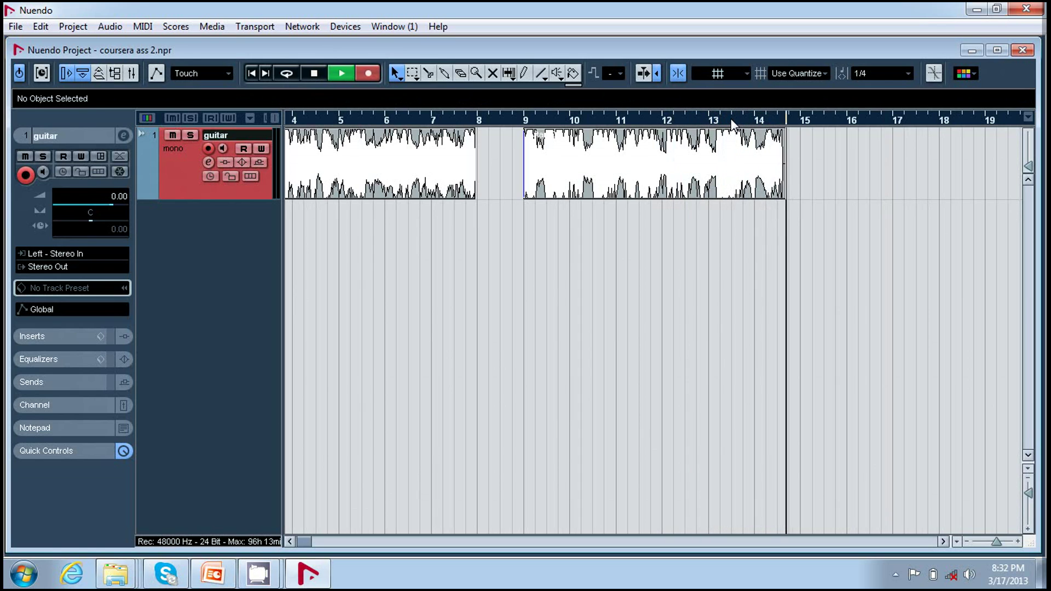
{"action": "key", "text": "KP_Multiply"}
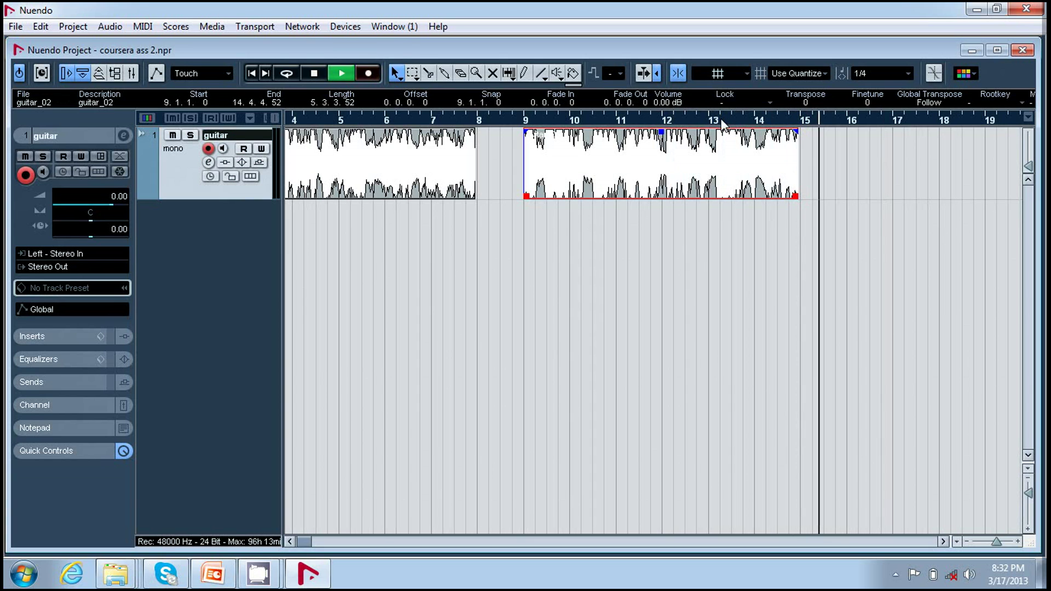
{"action": "key", "text": "space"}
Zoom out to show both guitar takes and save the project.
{"action": "key", "text": "g"}
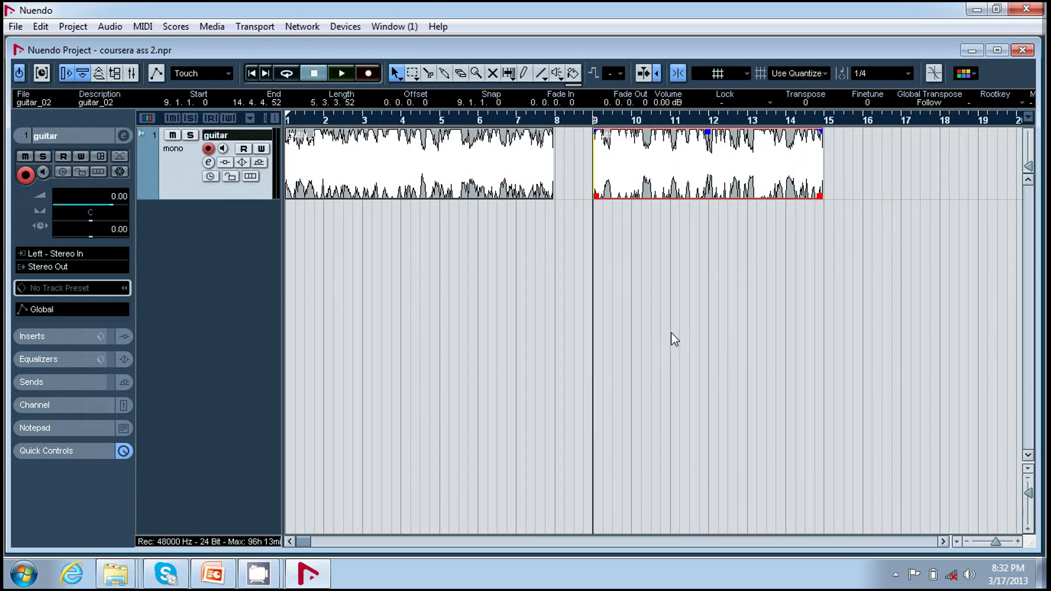
{"action": "key", "text": "g"}
{"action": "key", "text": "g"}
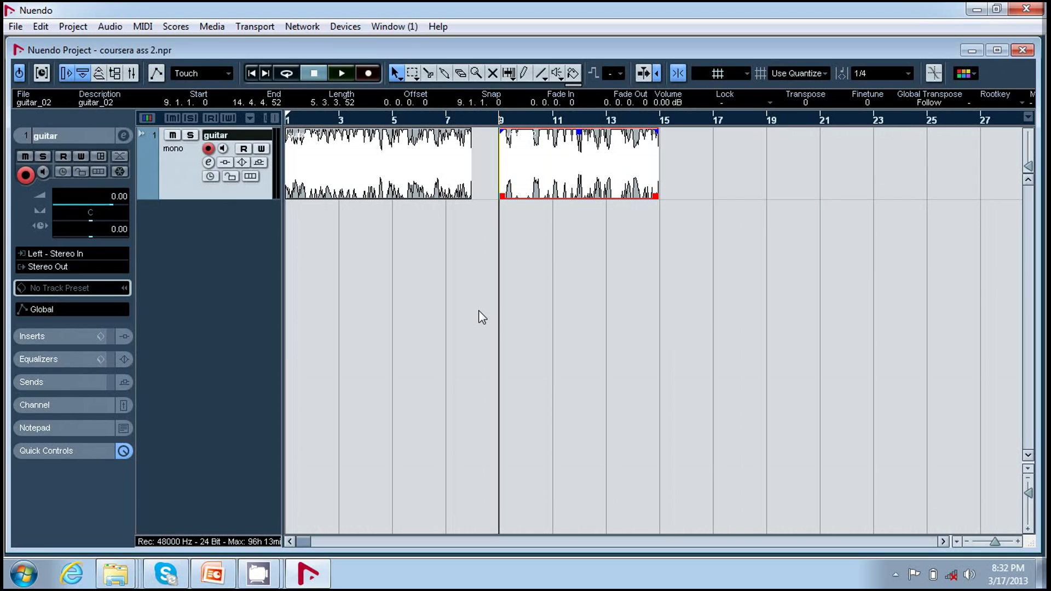
{"action": "left_click", "coordinate": [15, 26]}
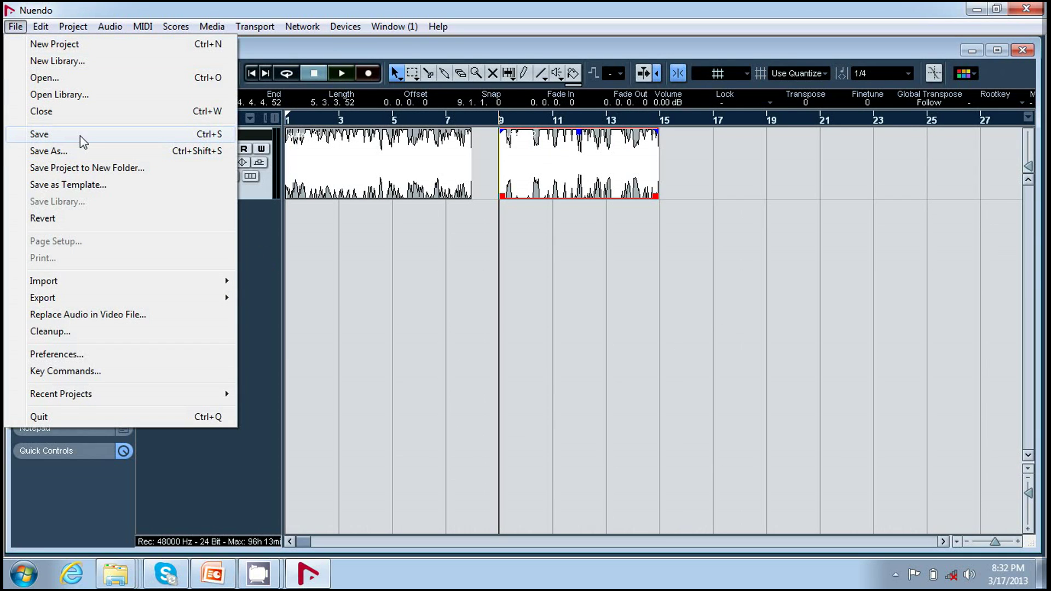
{"action": "left_click", "coordinate": [41, 135]}
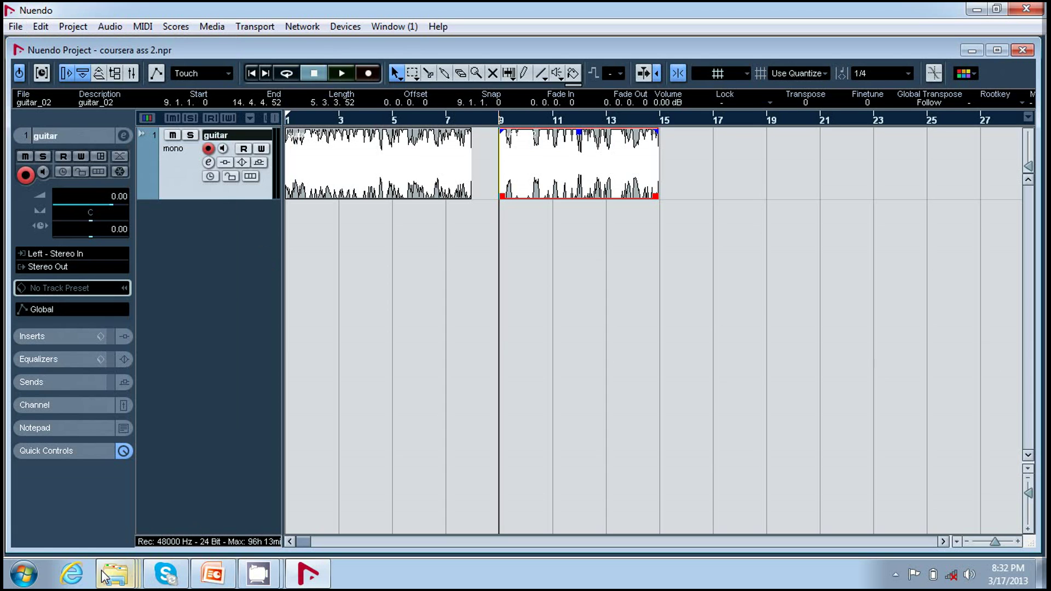
{"action": "mouse_move", "coordinate": [113, 576]}
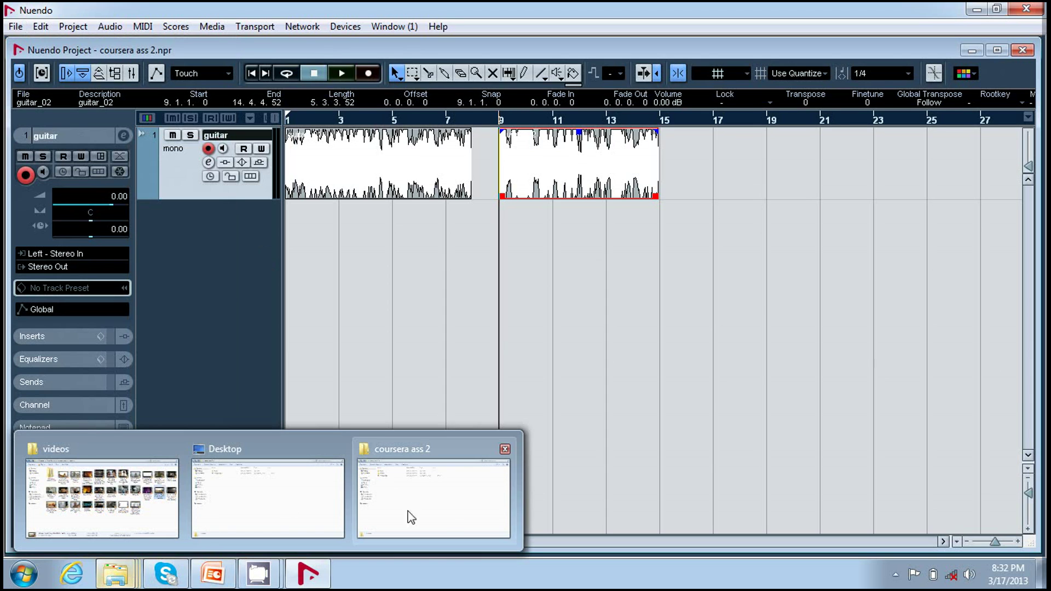
{"action": "left_click", "coordinate": [449, 520]}
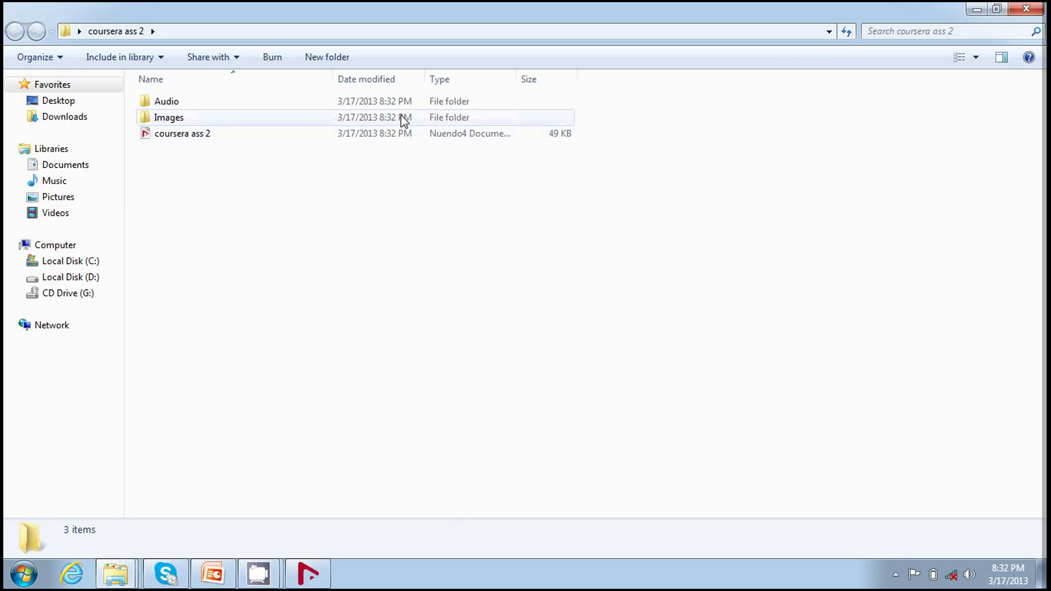
{"action": "double_click", "coordinate": [415, 104]}
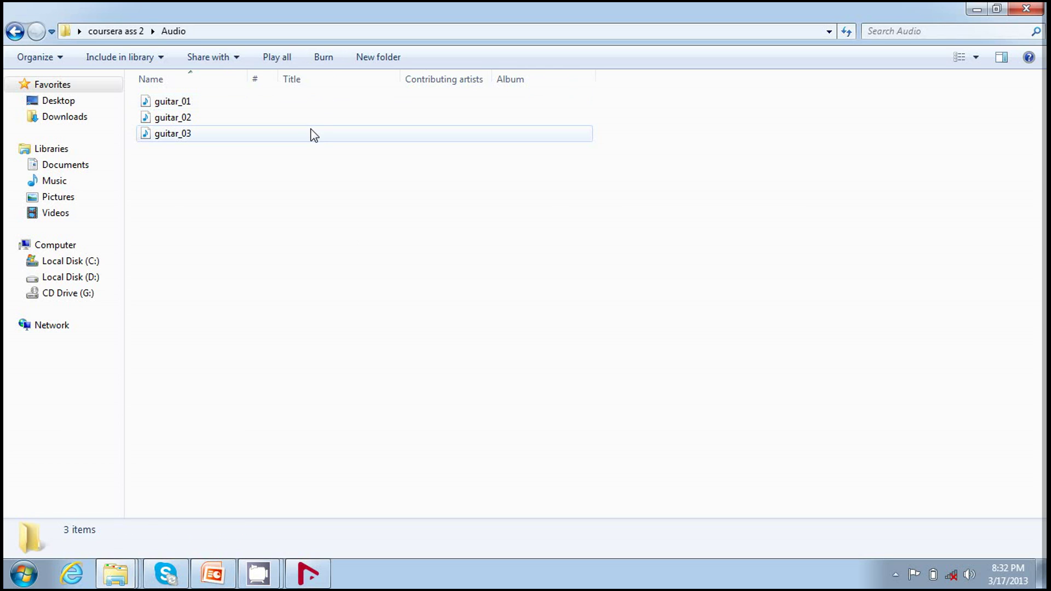
{"action": "left_click", "coordinate": [313, 586]}
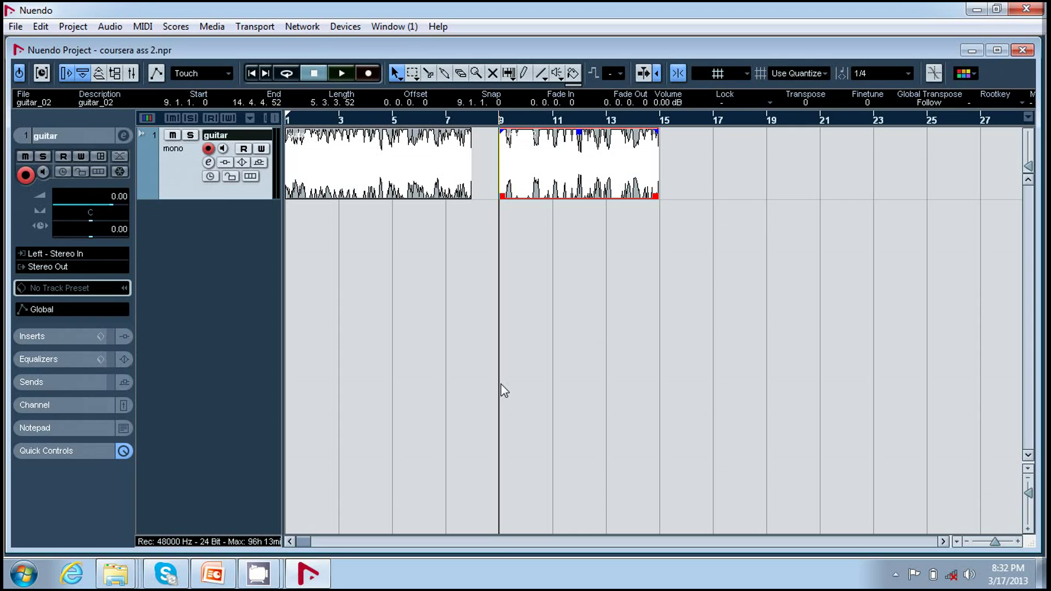
{"action": "key", "text": "g"}
{"action": "key", "text": "g"}
{"action": "key", "text": "g"}
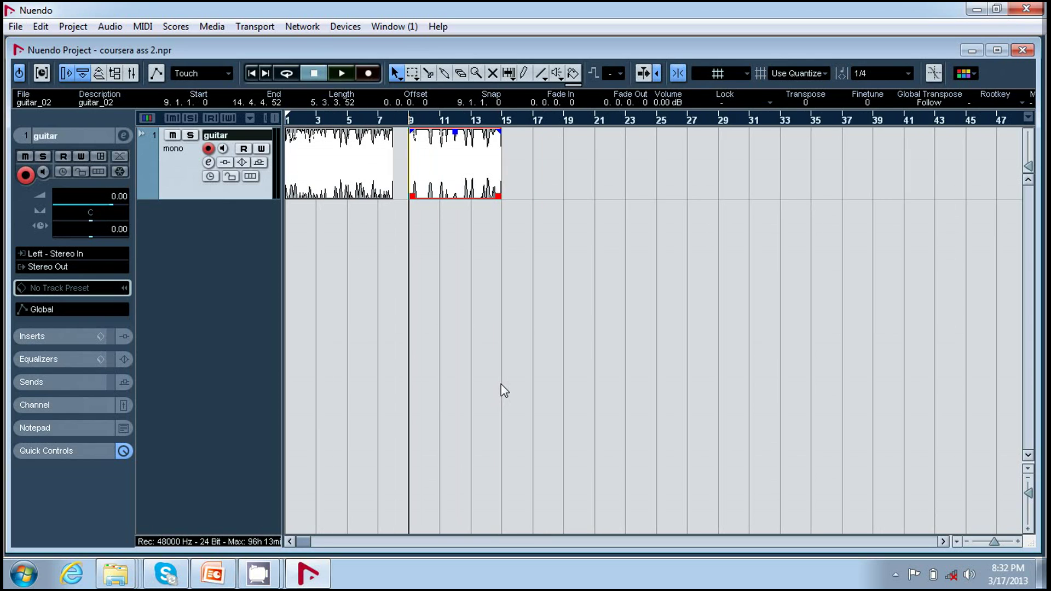